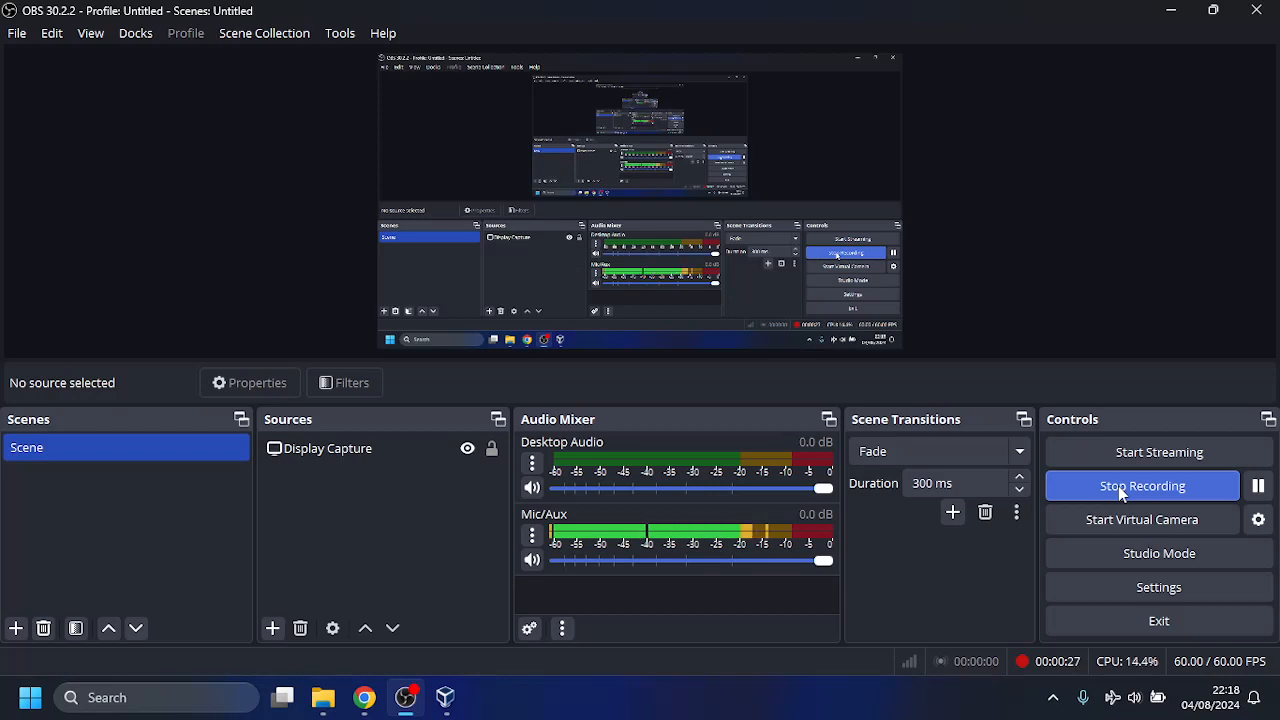
Switch to Chrome to view the Linux virtual machine lab PDF, and minimise the open windows to reveal the desktop.
click(362, 700)
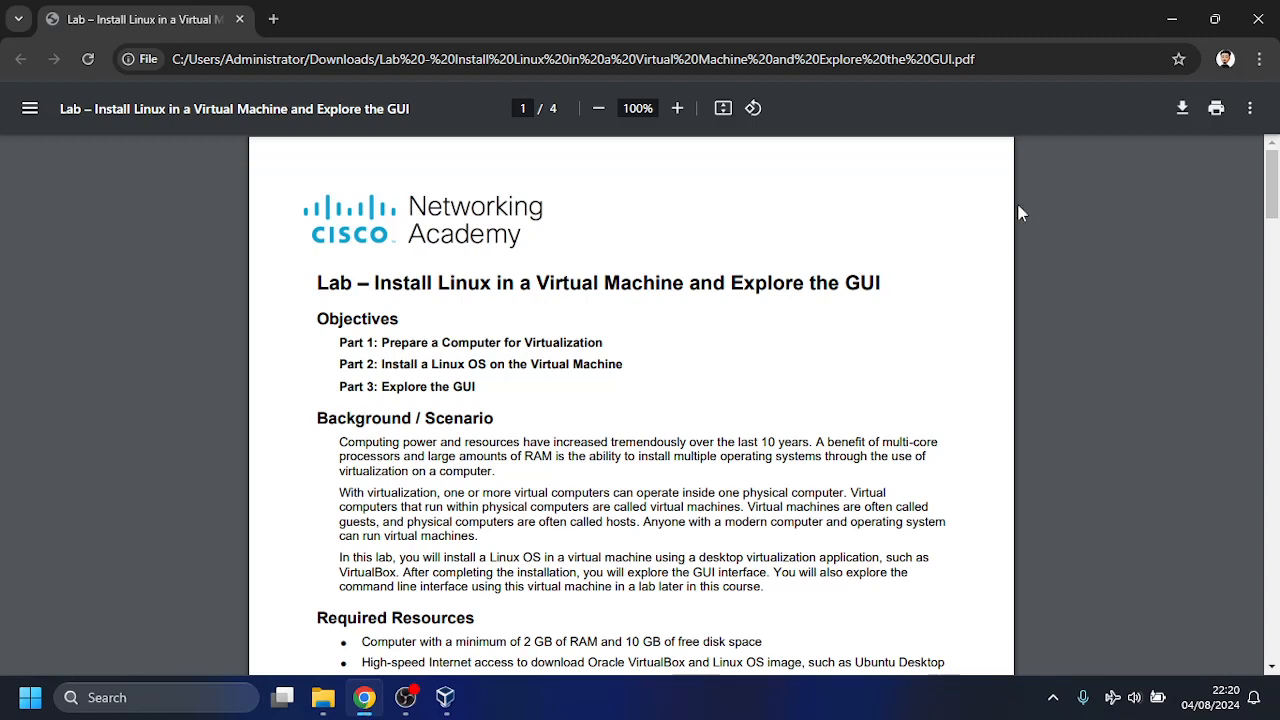
click(1169, 14)
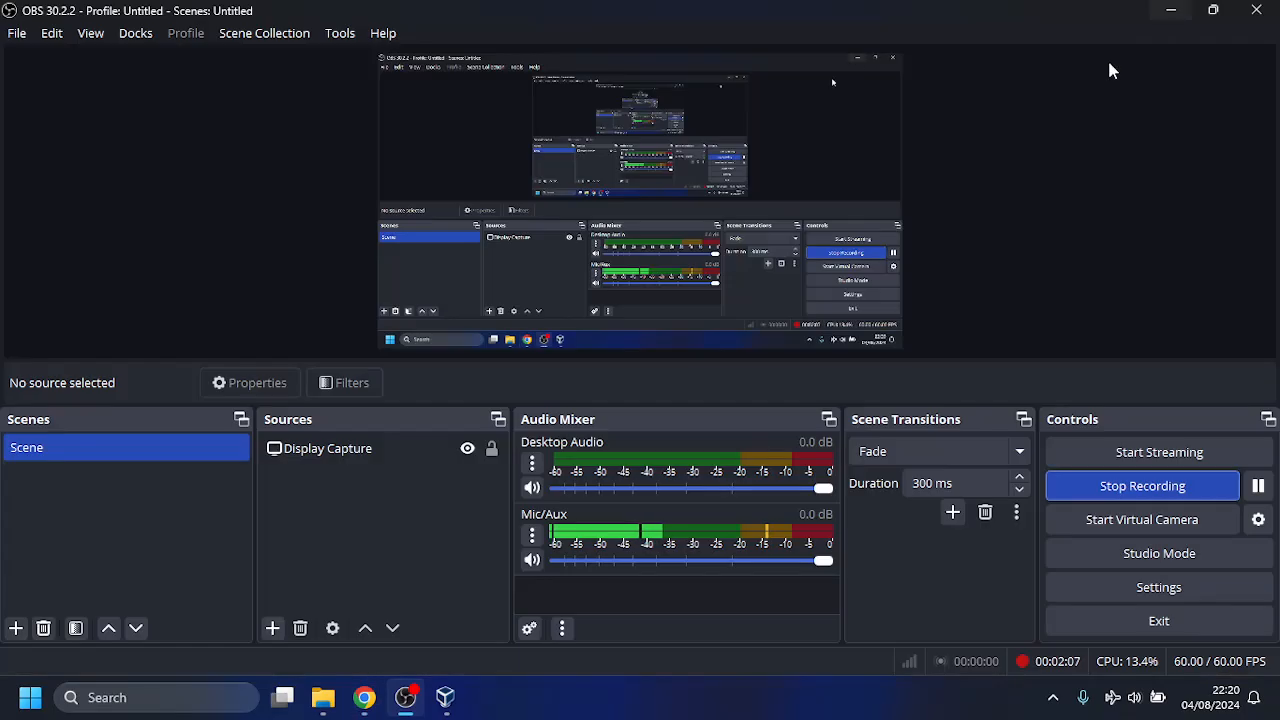
click(1175, 10)
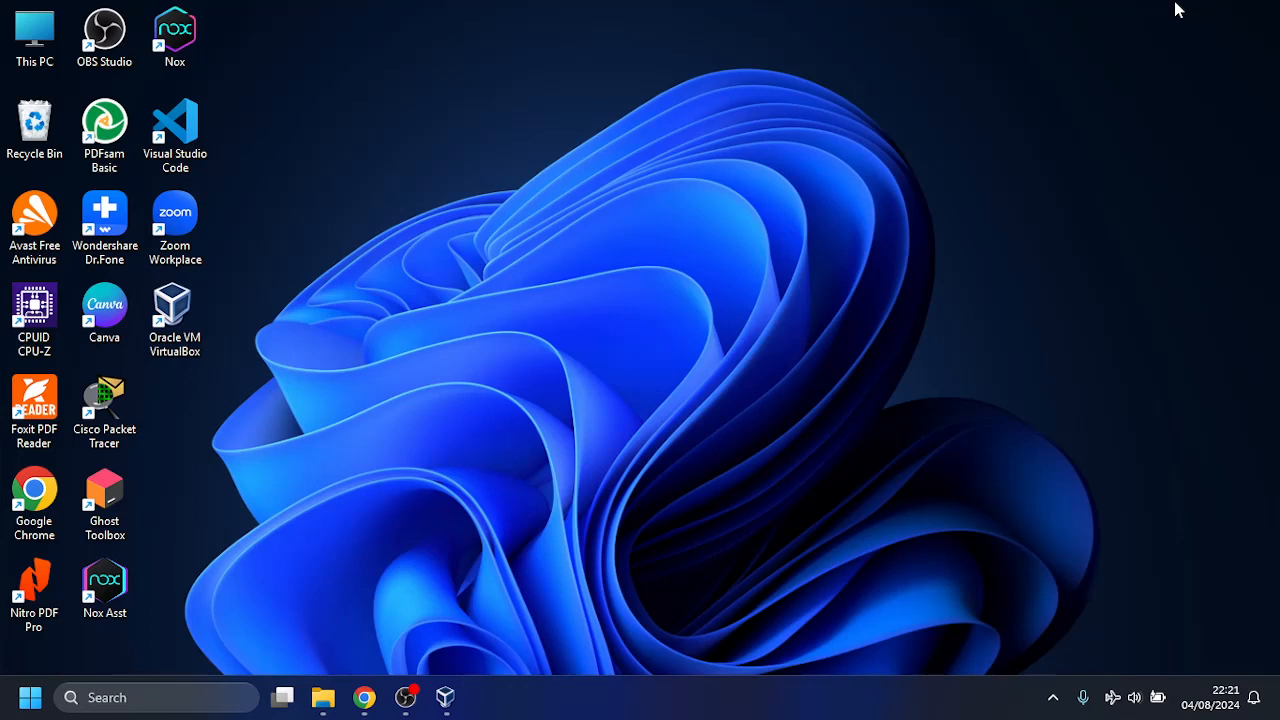
Search the web in Chrome for "ORACLE VM WARE", view the Oracle VM VirtualBox website, and minimise the browser.
click(364, 697)
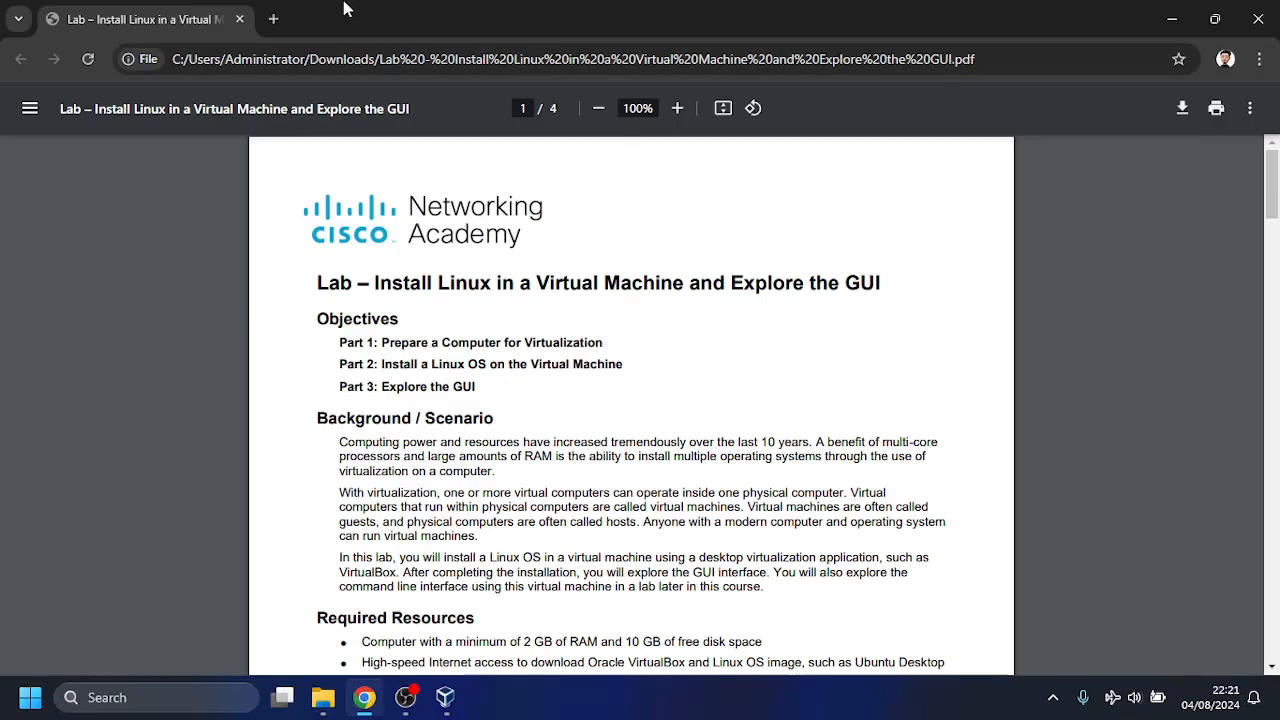
click(275, 19)
text(ORAC)
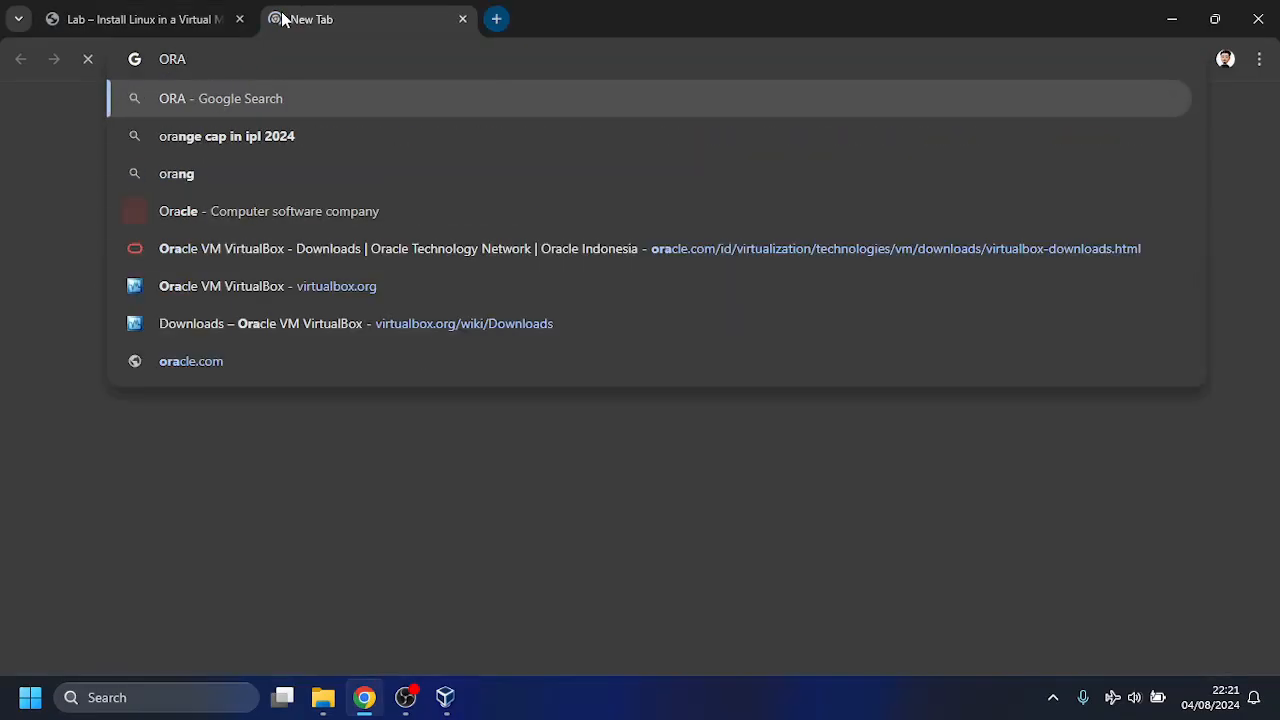
text(LE VM WARE)
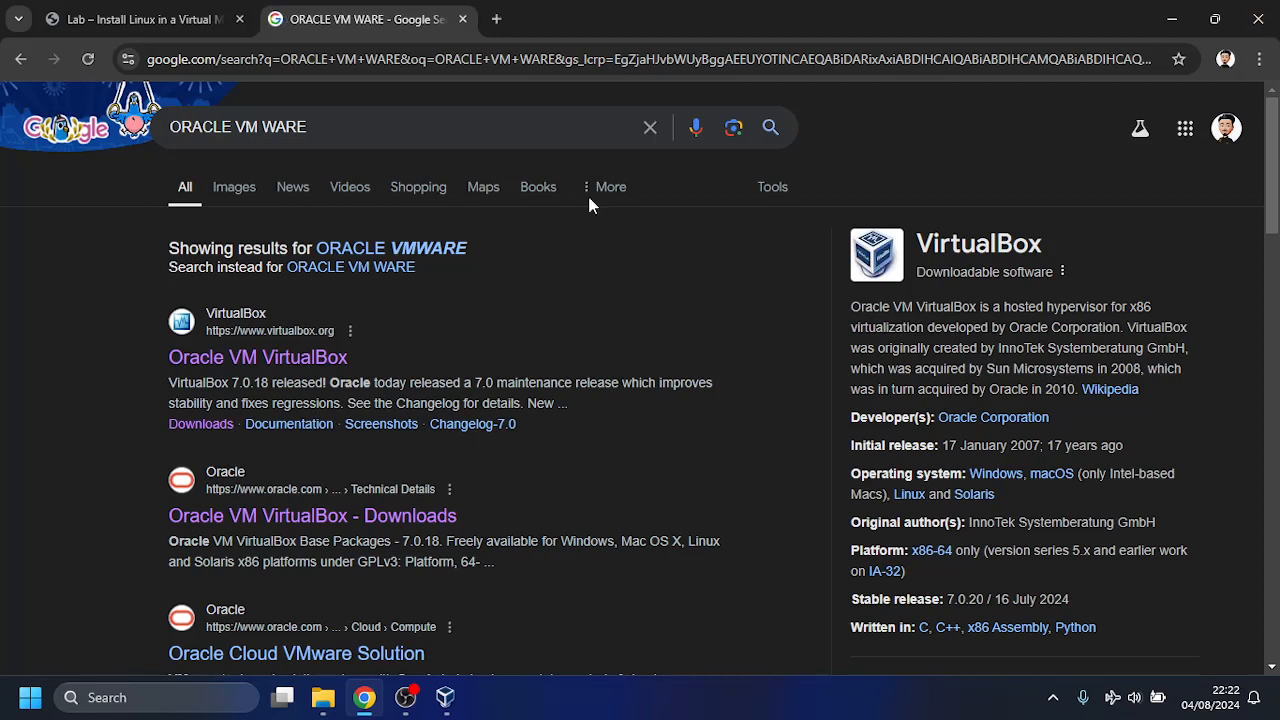
click(197, 356)
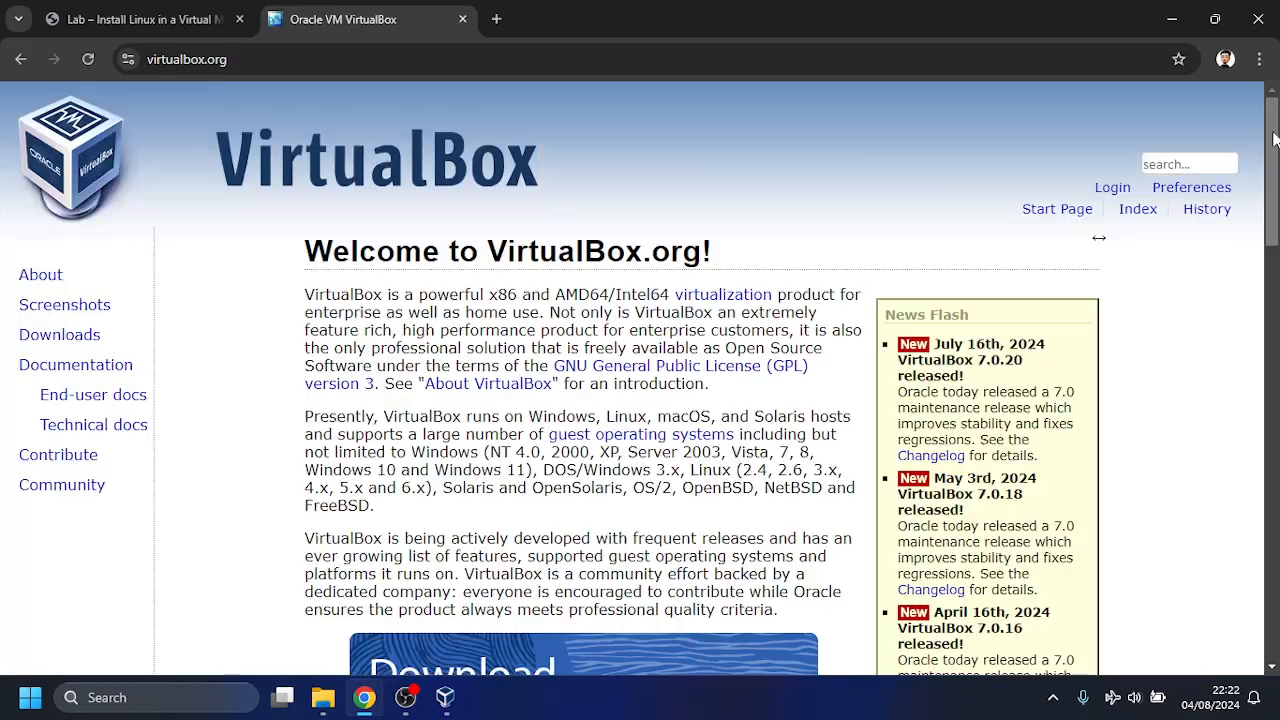
mouse_move(1275, 140)
mouse_down()
mouse_move(1277, 306)
mouse_move(1273, 130)
mouse_up()
click(1173, 12)
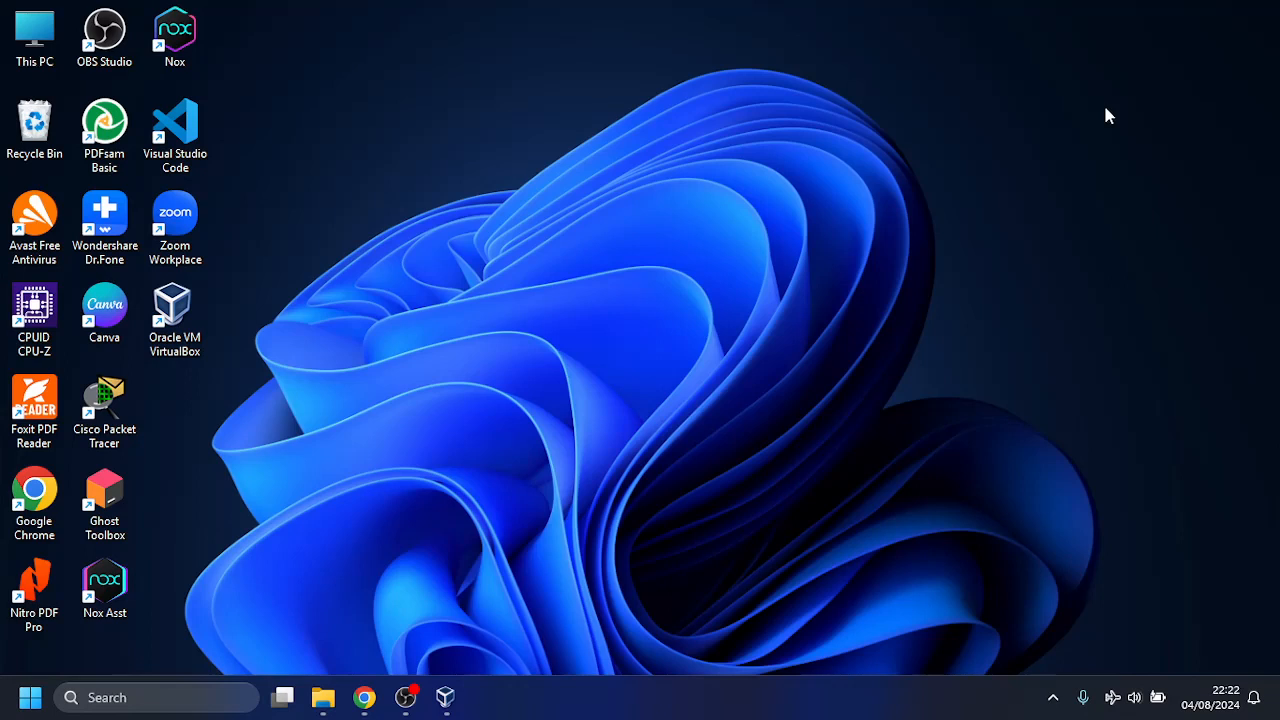
Launch Oracle VM VirtualBox and start creating a new virtual machine named "LINUX DUA".
double_click(172, 294)
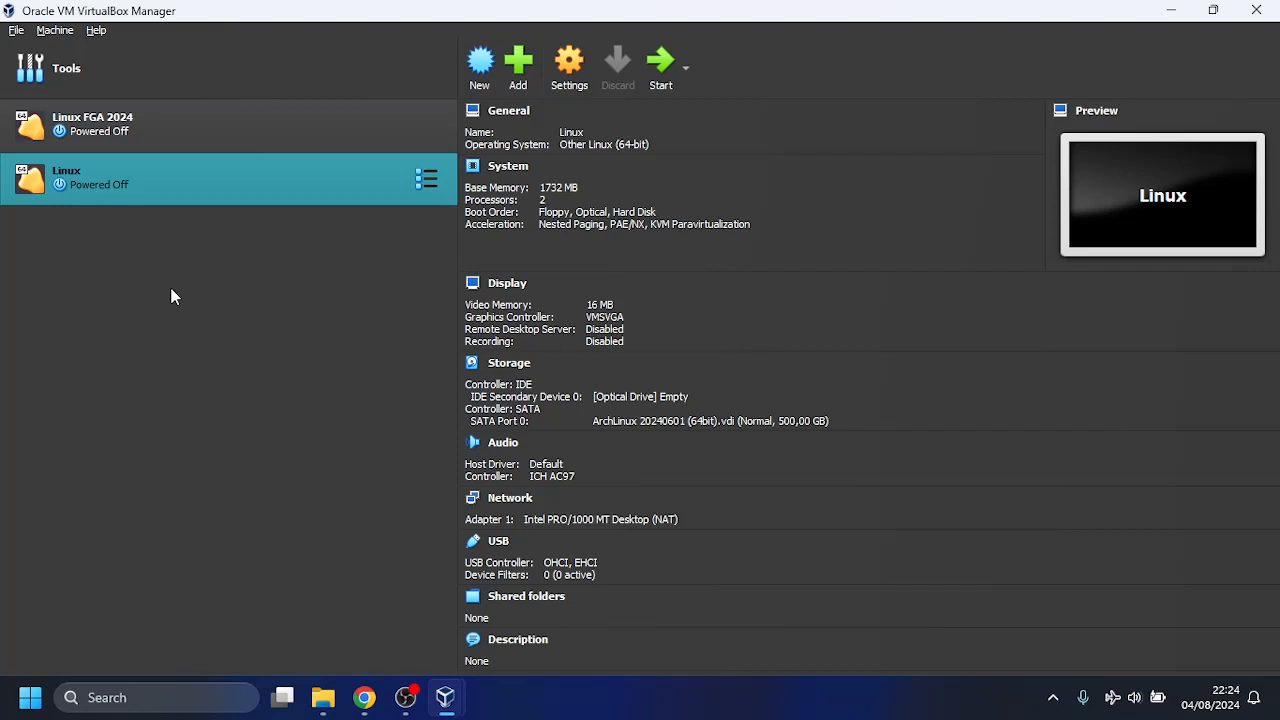
click(482, 60)
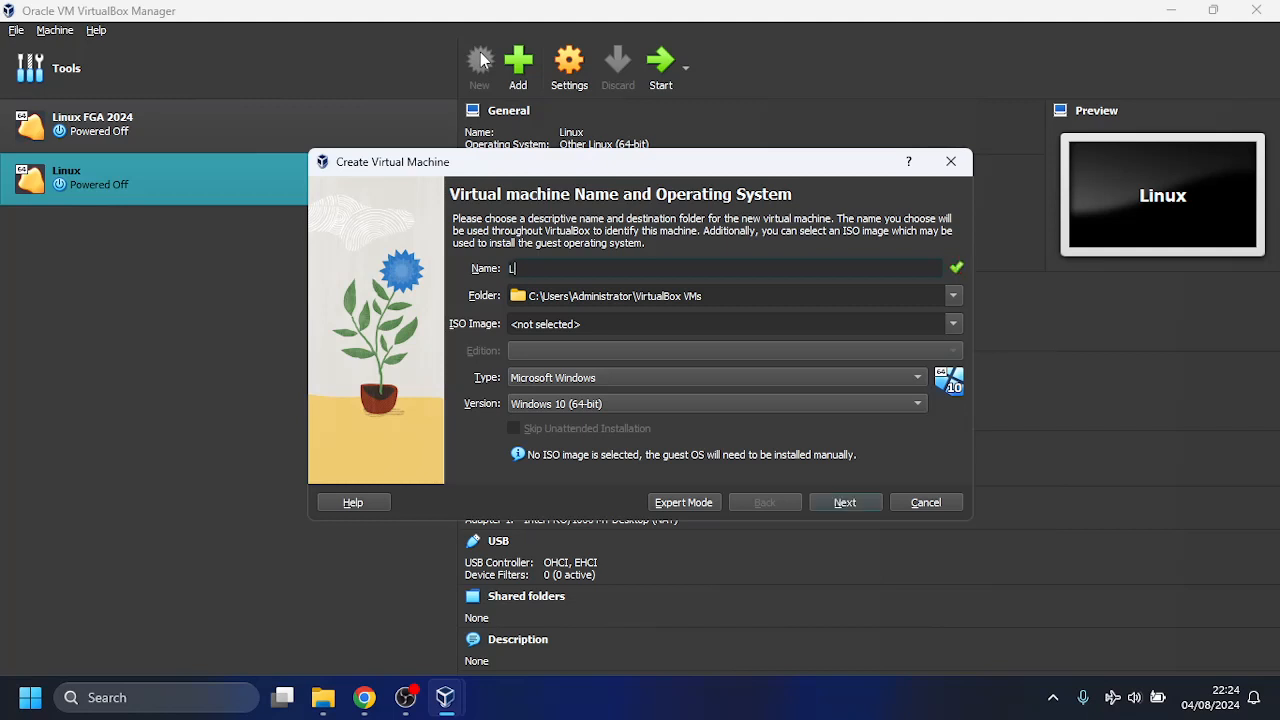
text(LINUX)
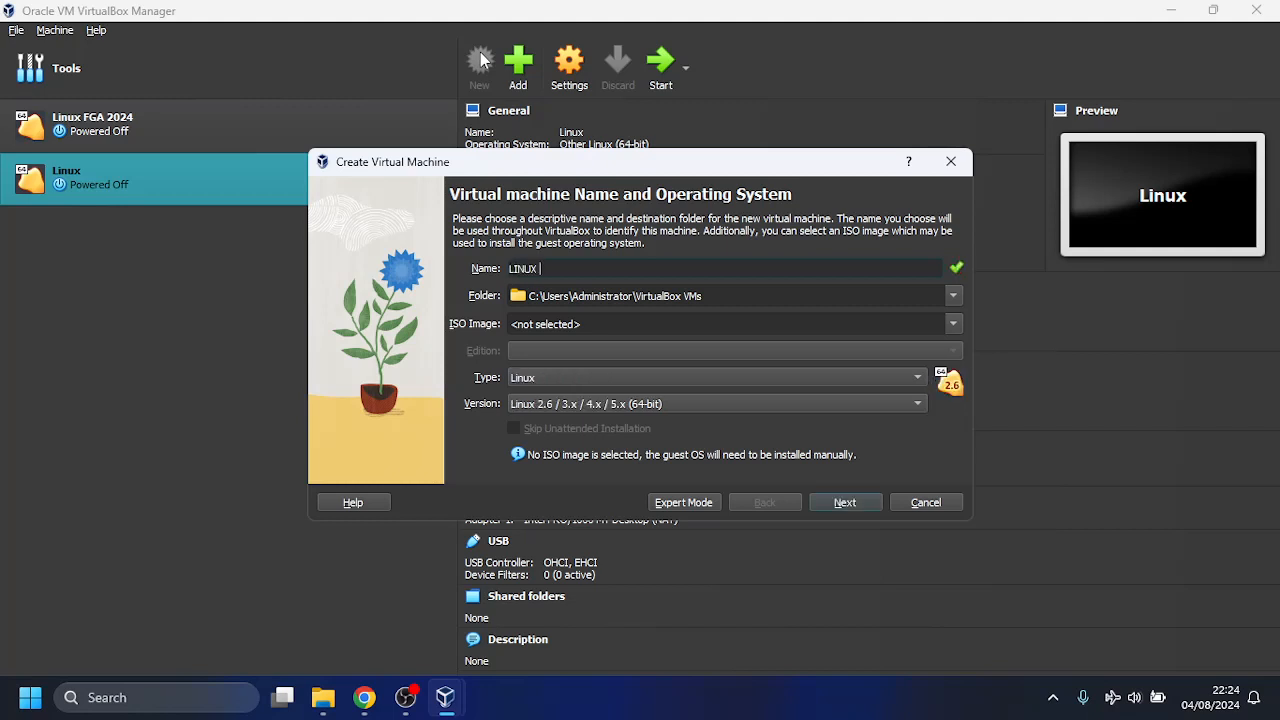
text( DUA)
Set the new machine's guest operating system version to Oracle Linux (64-bit).
click(657, 403)
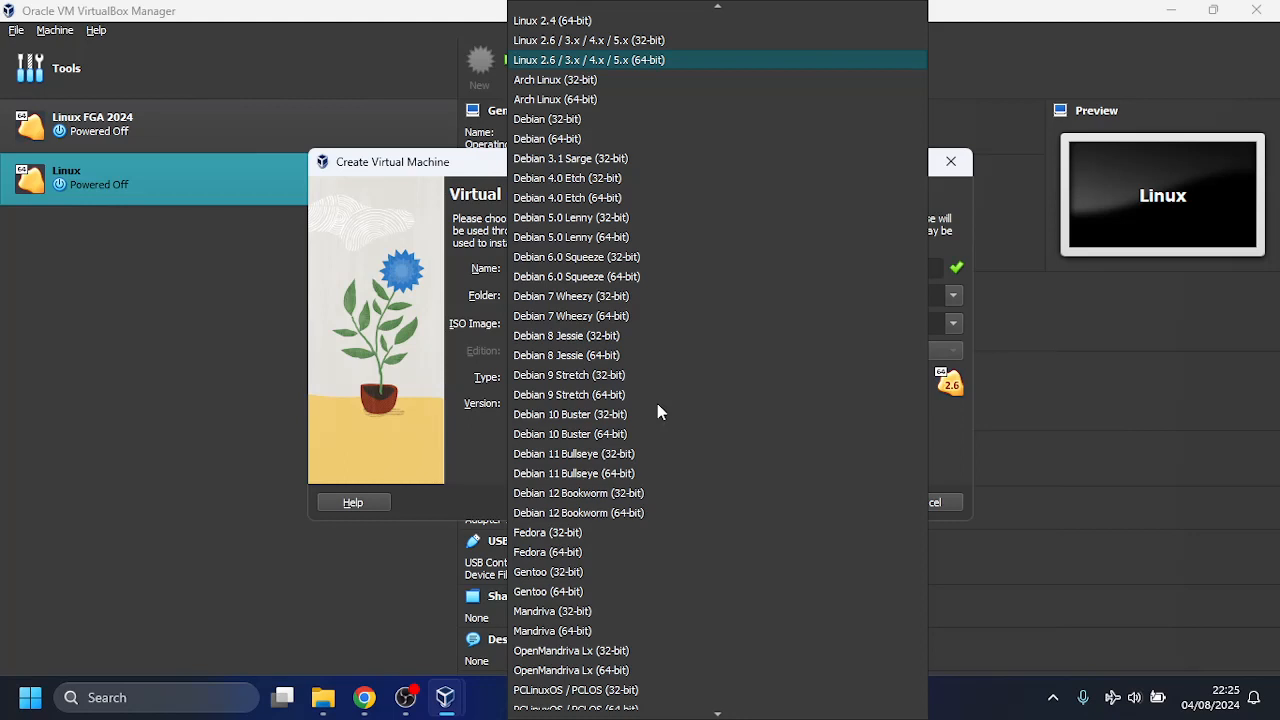
mouse_move(716, 712)
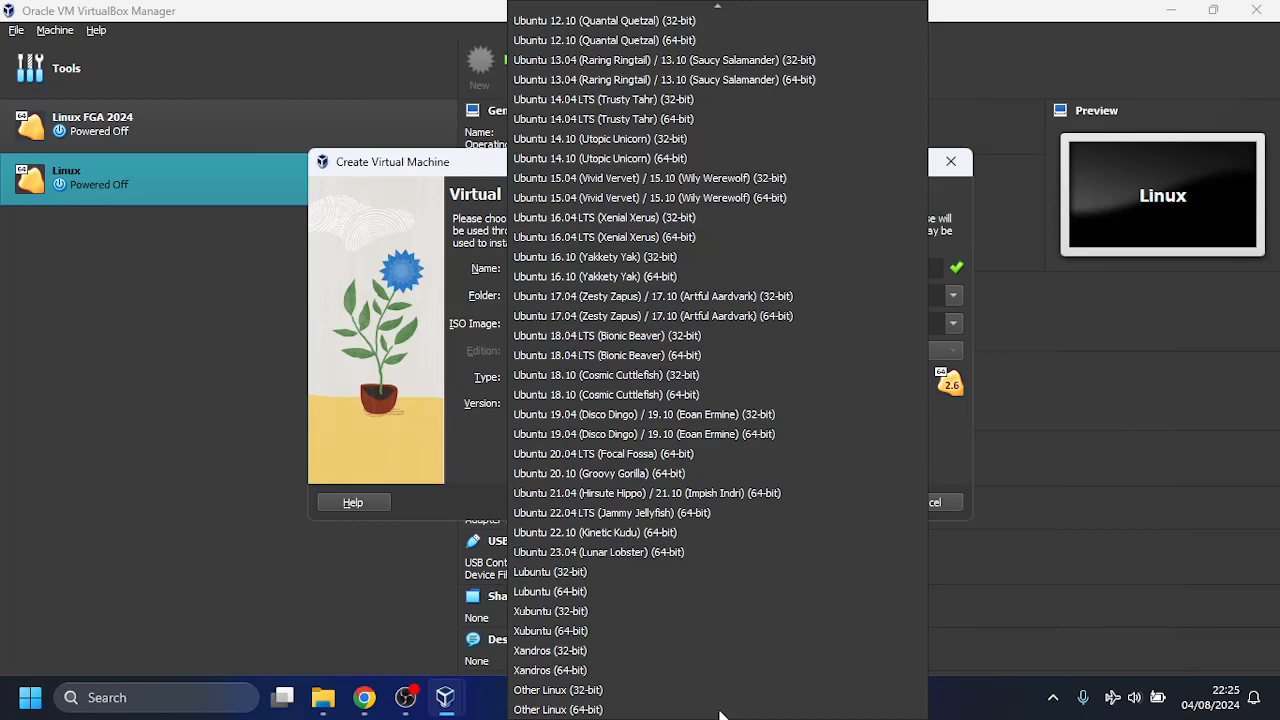
click(411, 238)
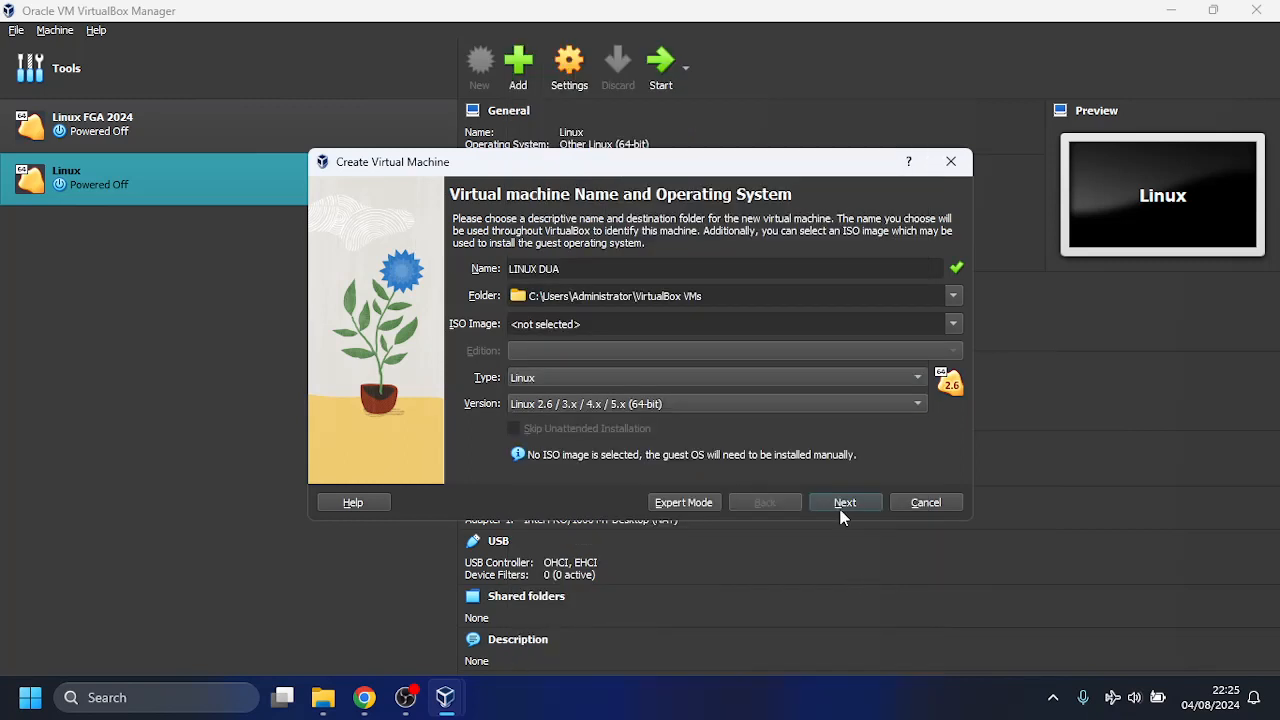
click(689, 403)
mouse_move(650, 712)
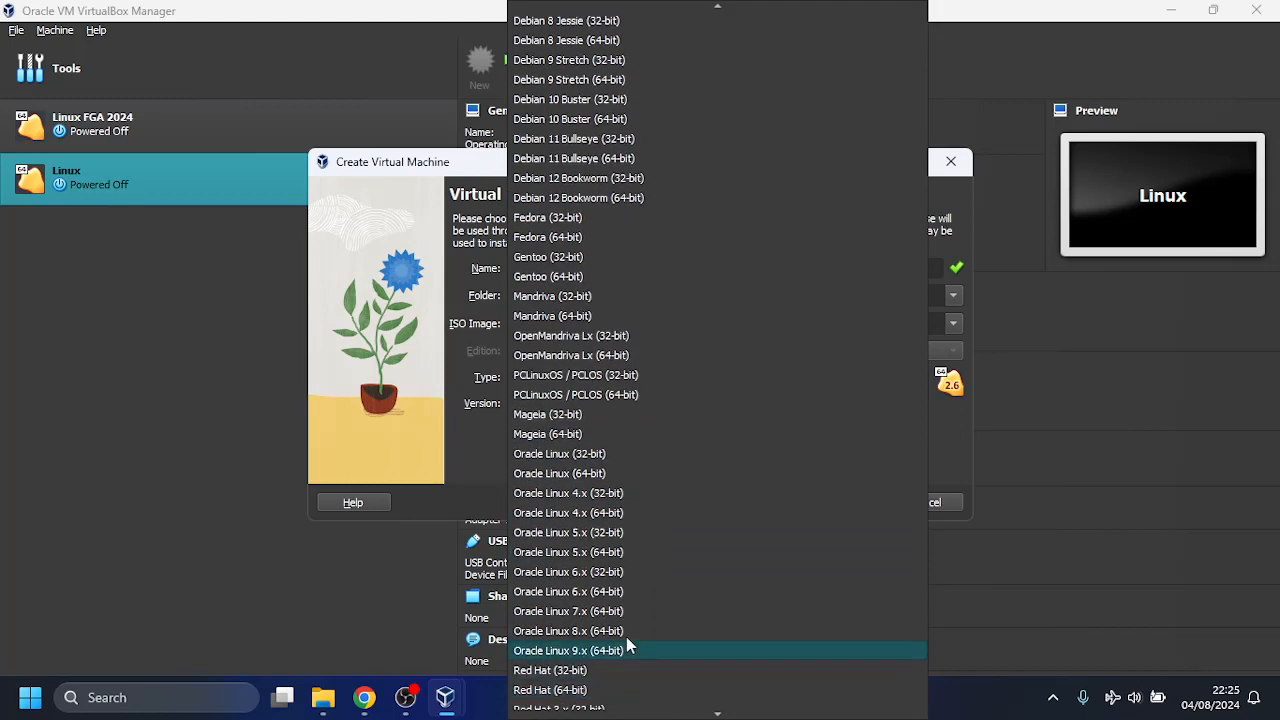
click(578, 473)
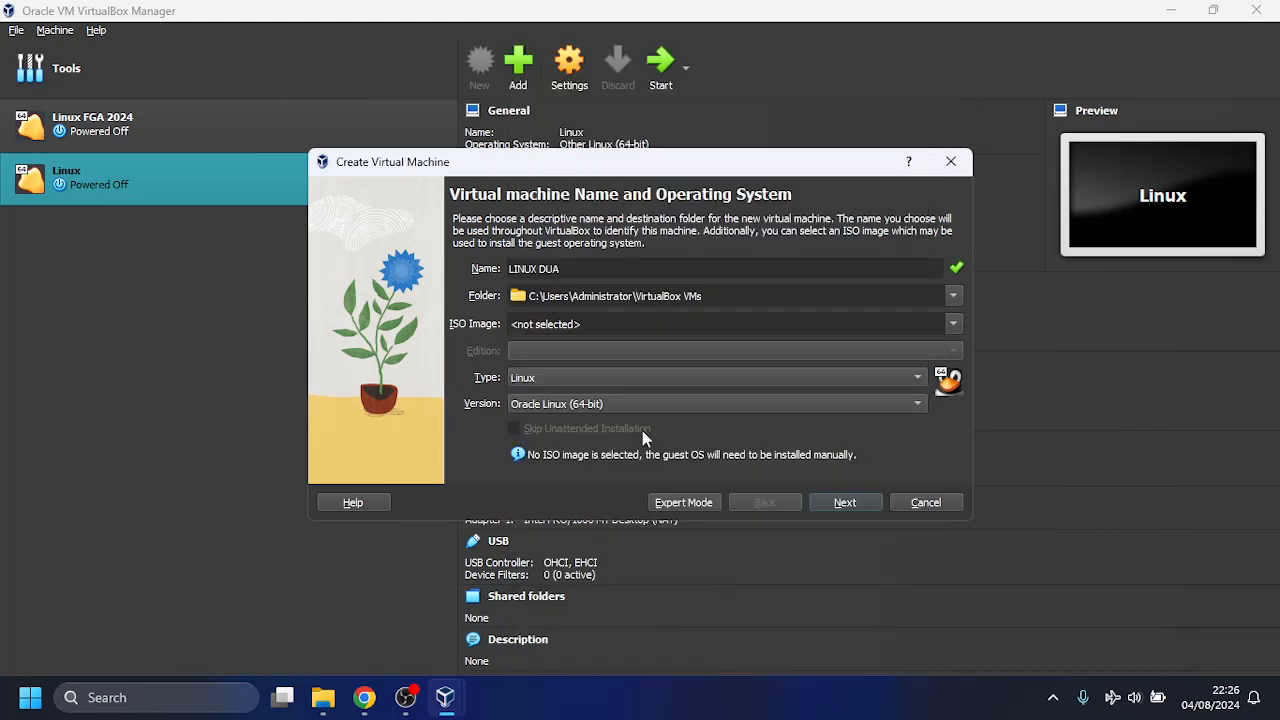
Set the guest operating system version to Other Linux (64-bit) and continue to the hardware settings.
click(600, 404)
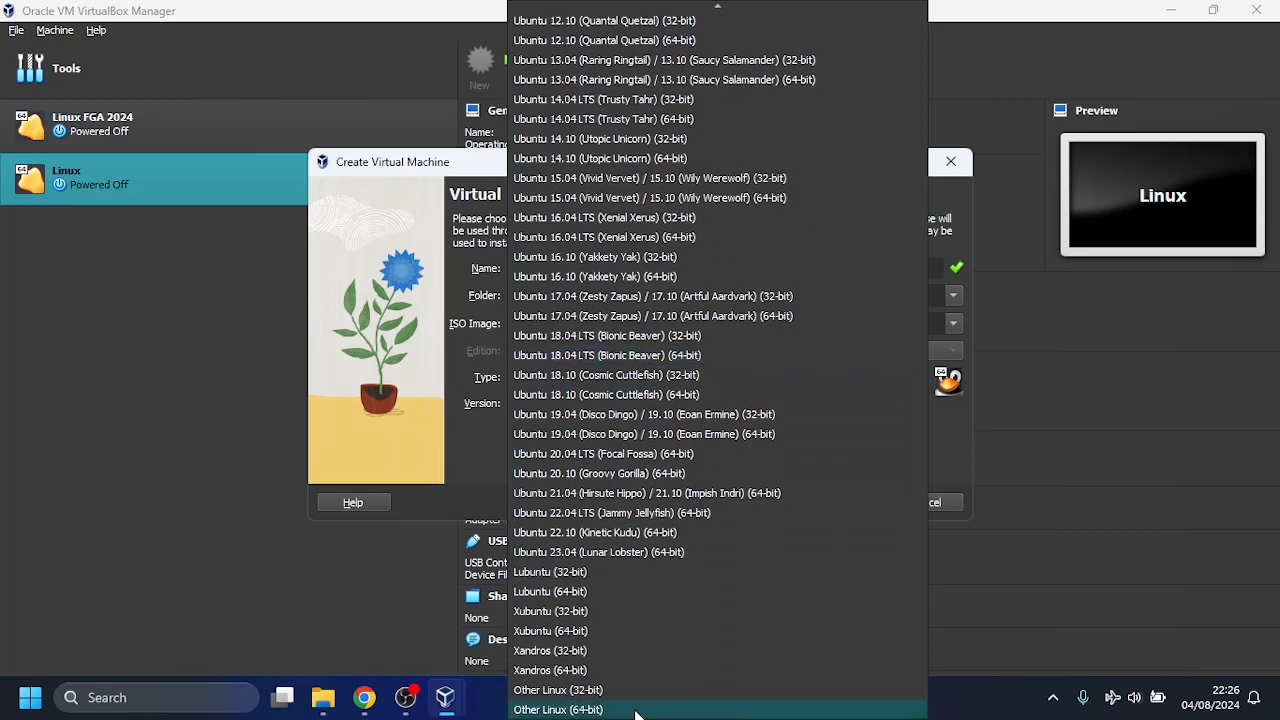
click(637, 712)
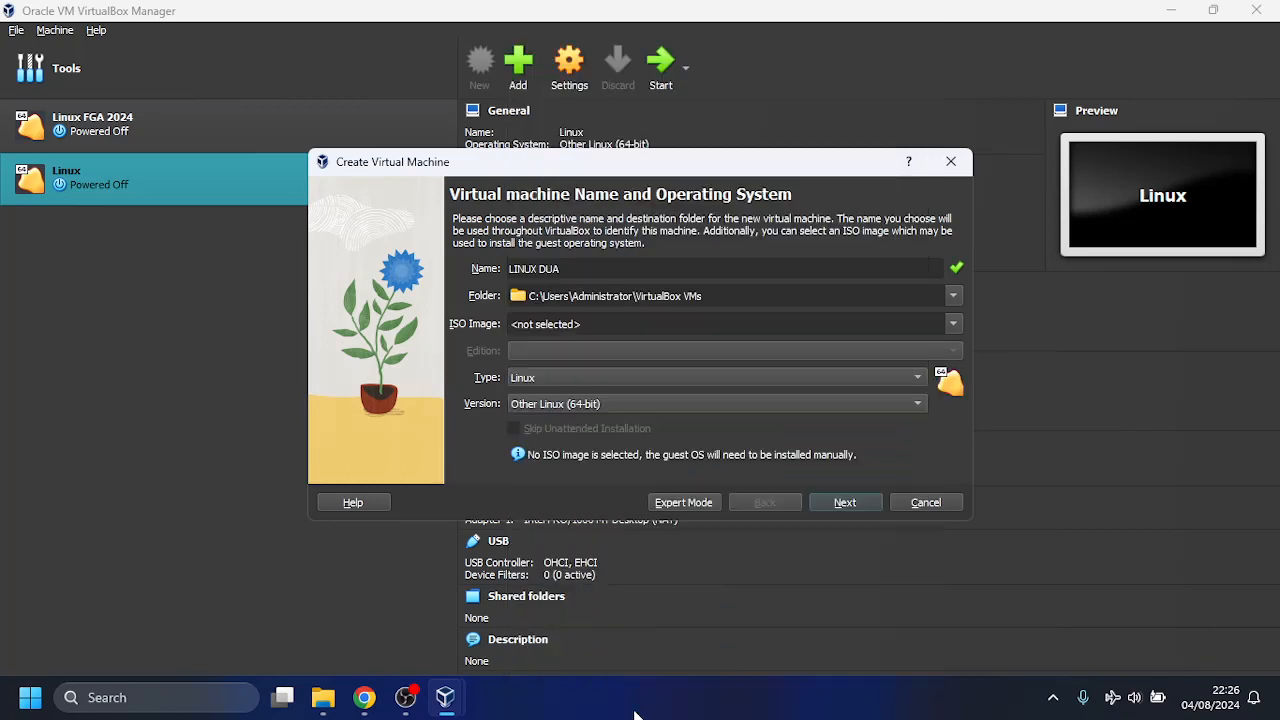
click(845, 505)
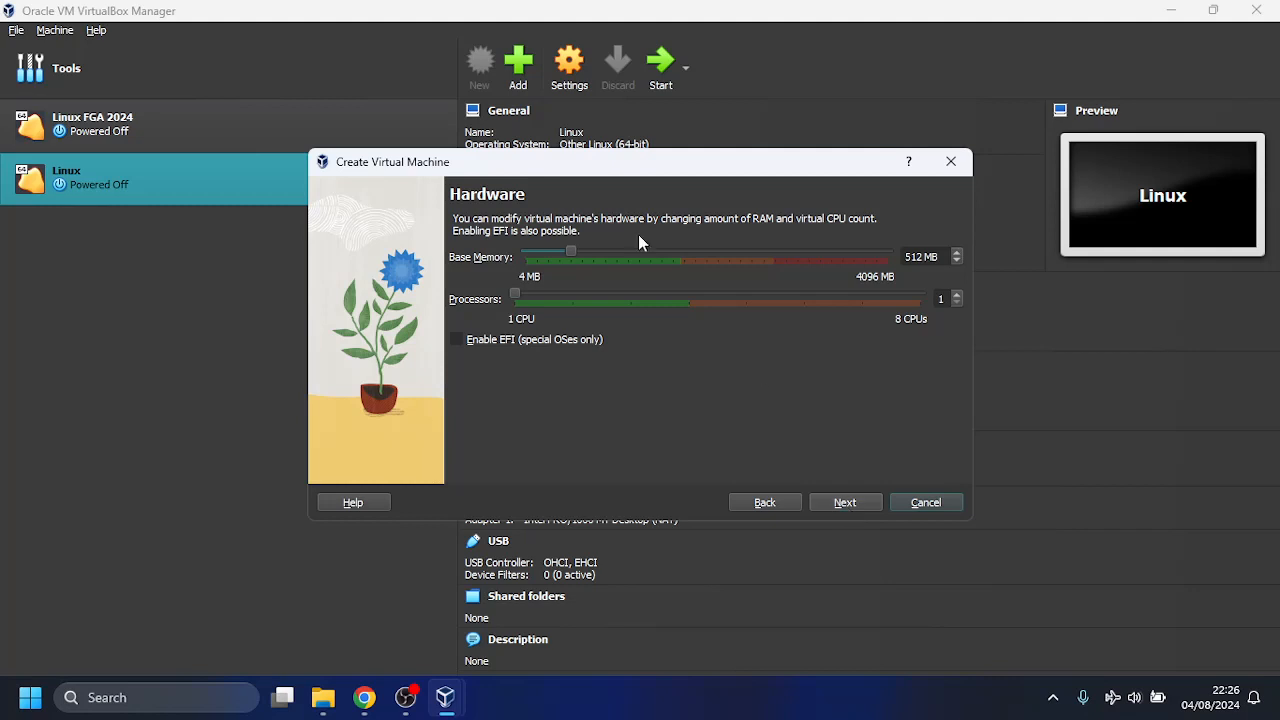
Allocate 1690 MB of base memory, 2 processors and a new 15,16 GB virtual hard disk, and finish creating the machine.
drag(575, 251, 680, 264)
click(824, 506)
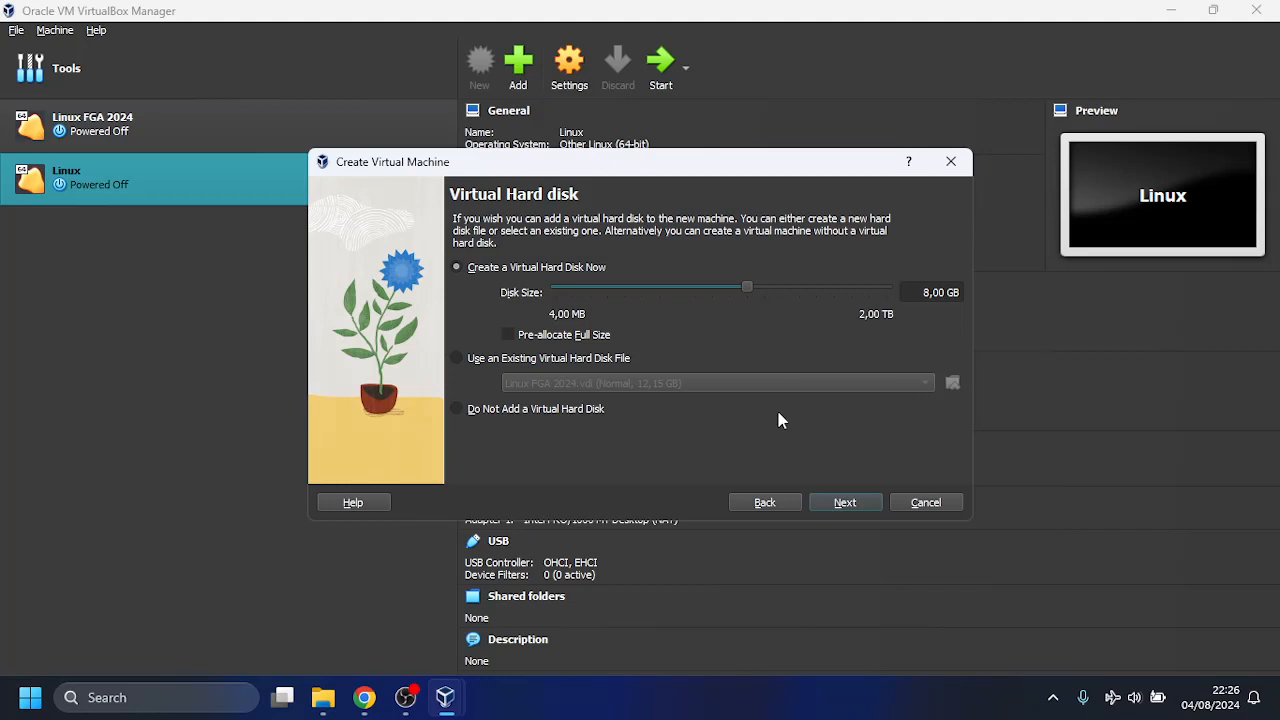
drag(754, 297, 769, 297)
click(841, 503)
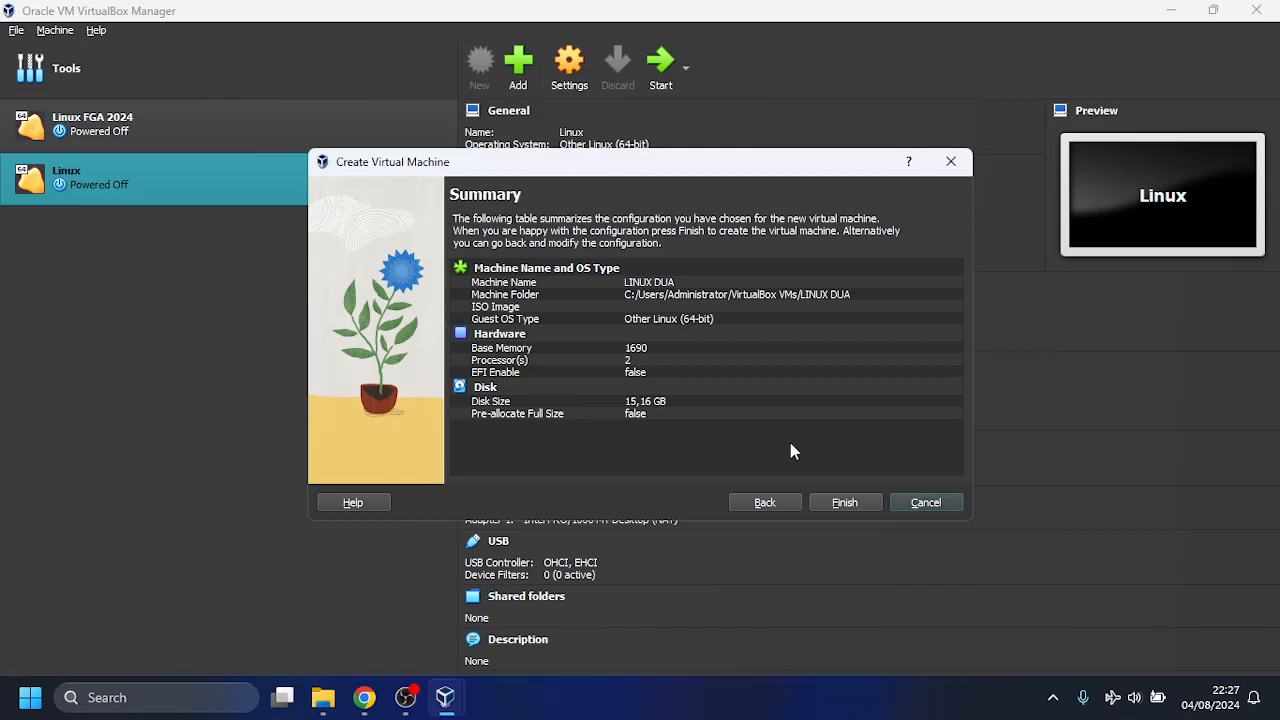
click(845, 502)
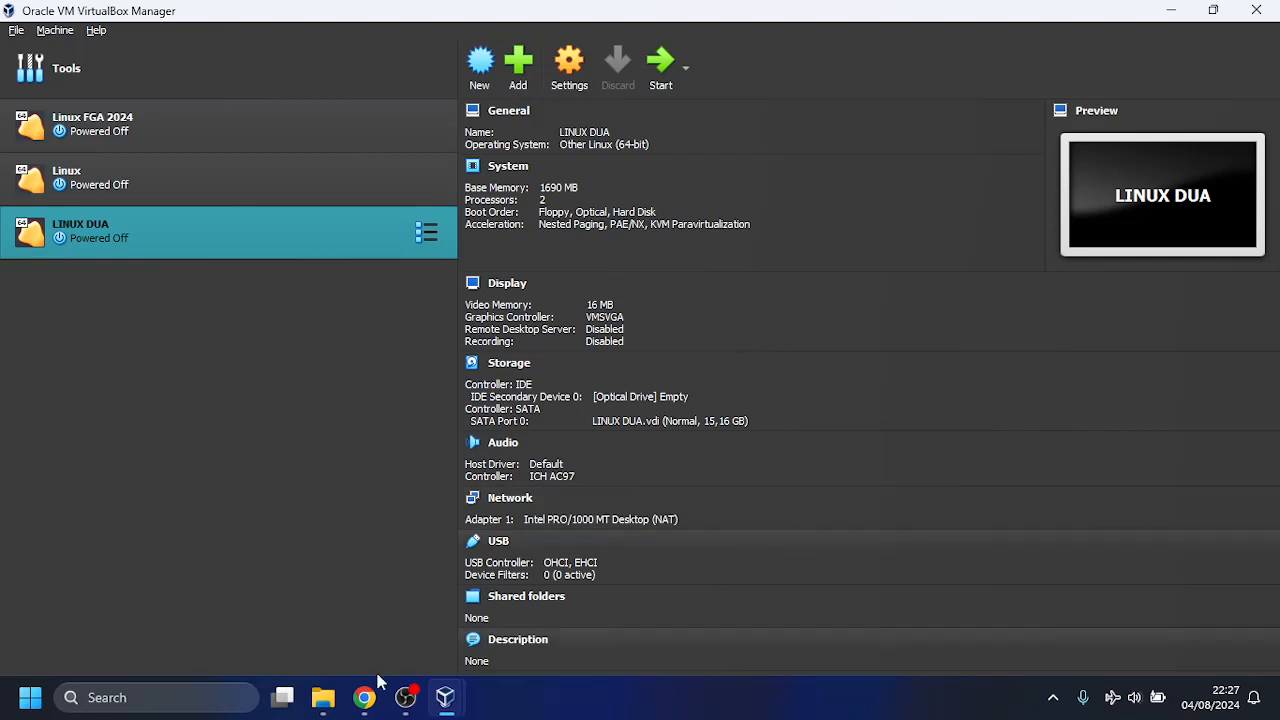
Search the web in a new Chrome tab for "arch linux distros" and look through the results.
click(364, 700)
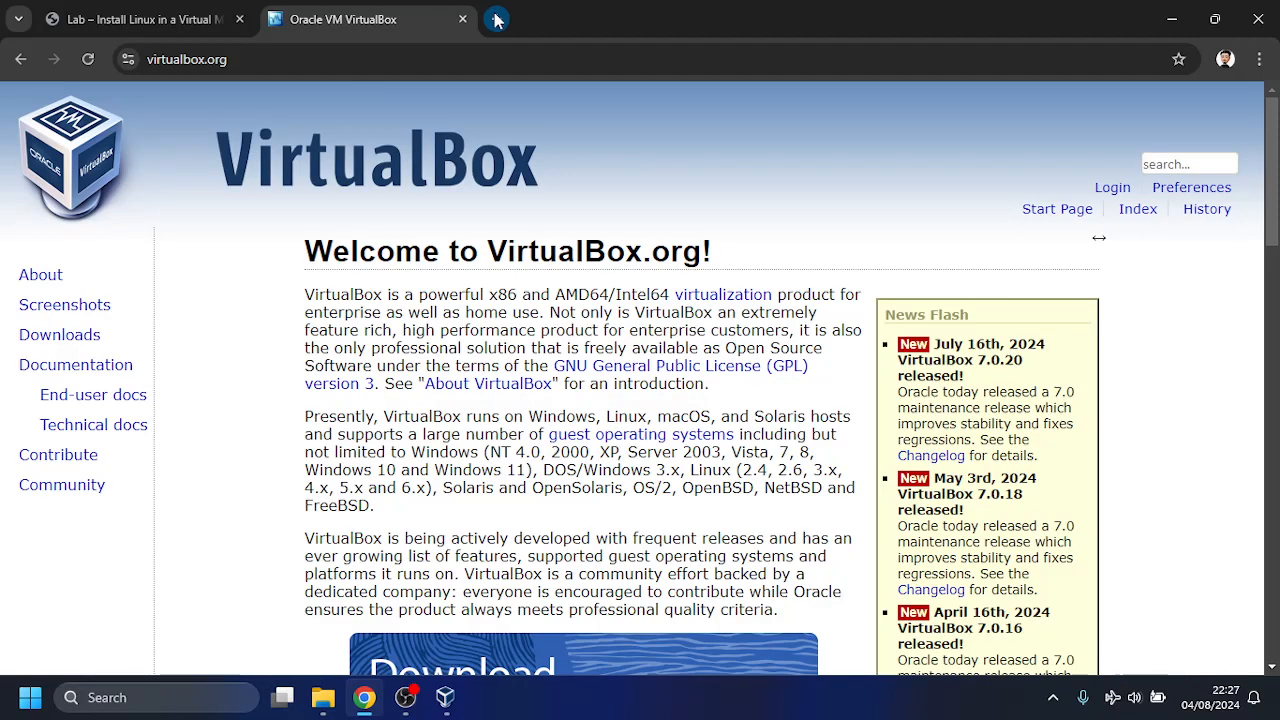
click(497, 20)
text(ARCH)
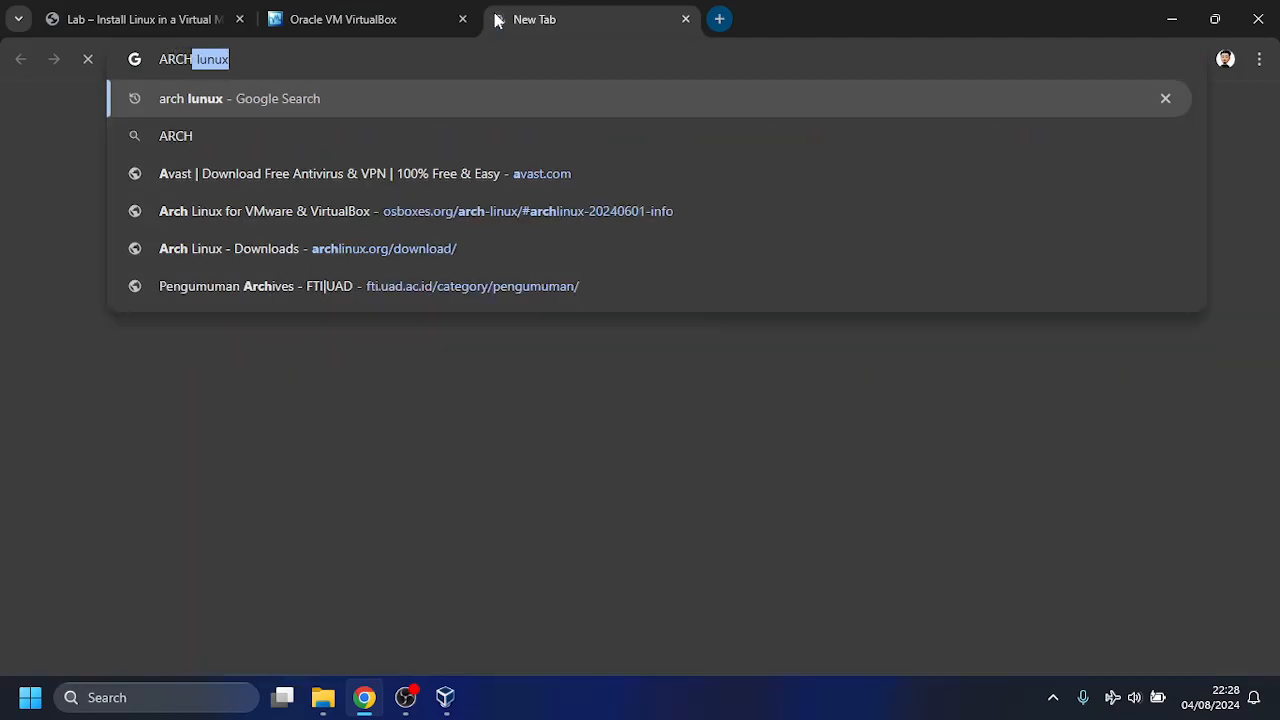
text( lu)
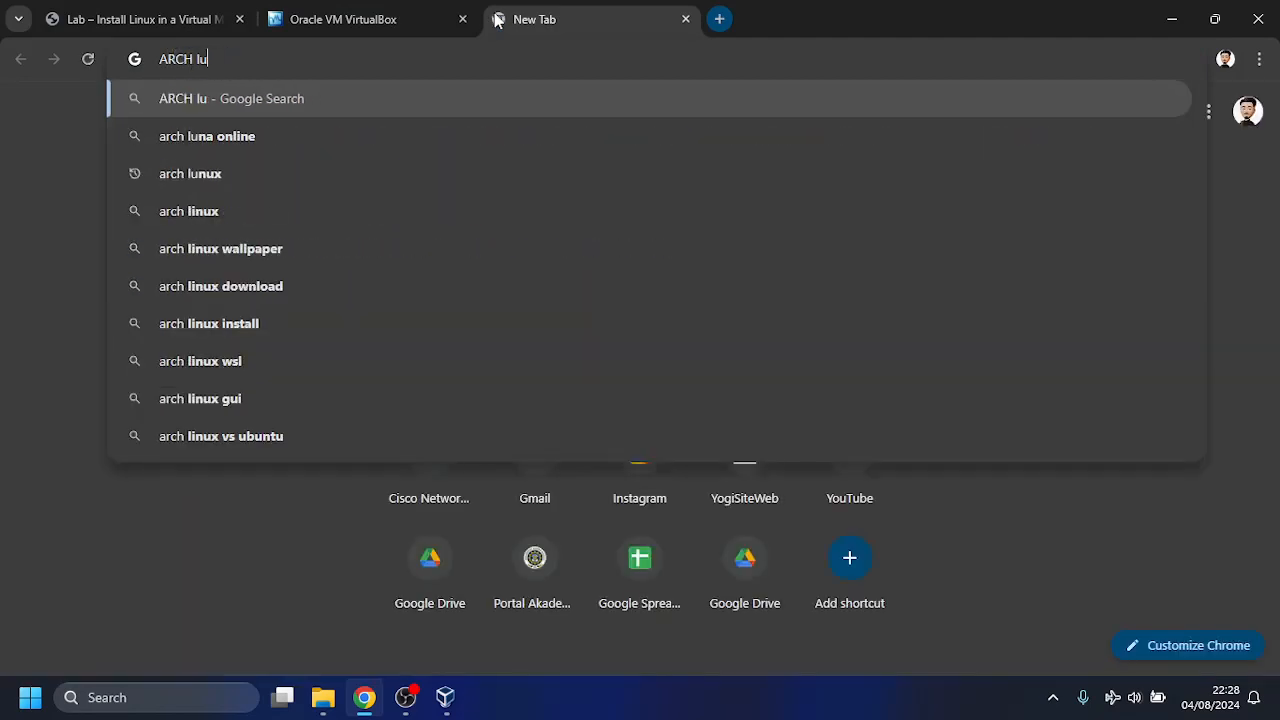
key(BackSpace)
text(INUX DISTRO)
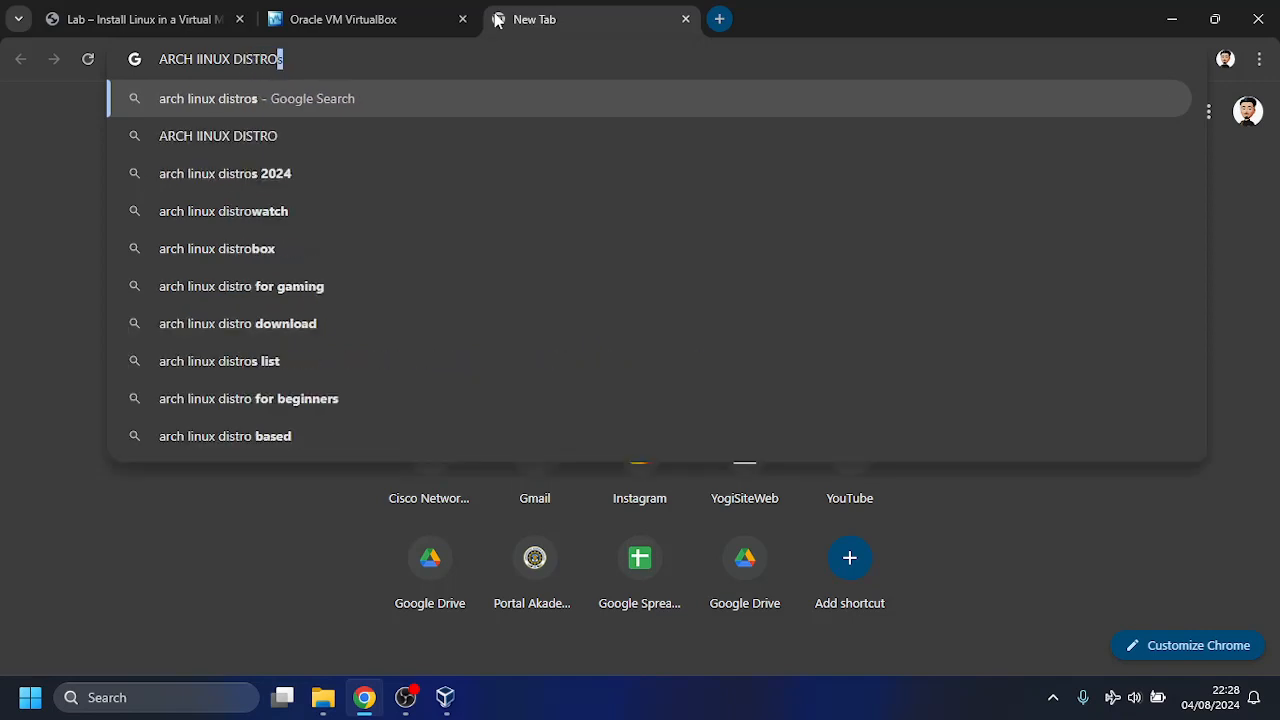
key(Return)
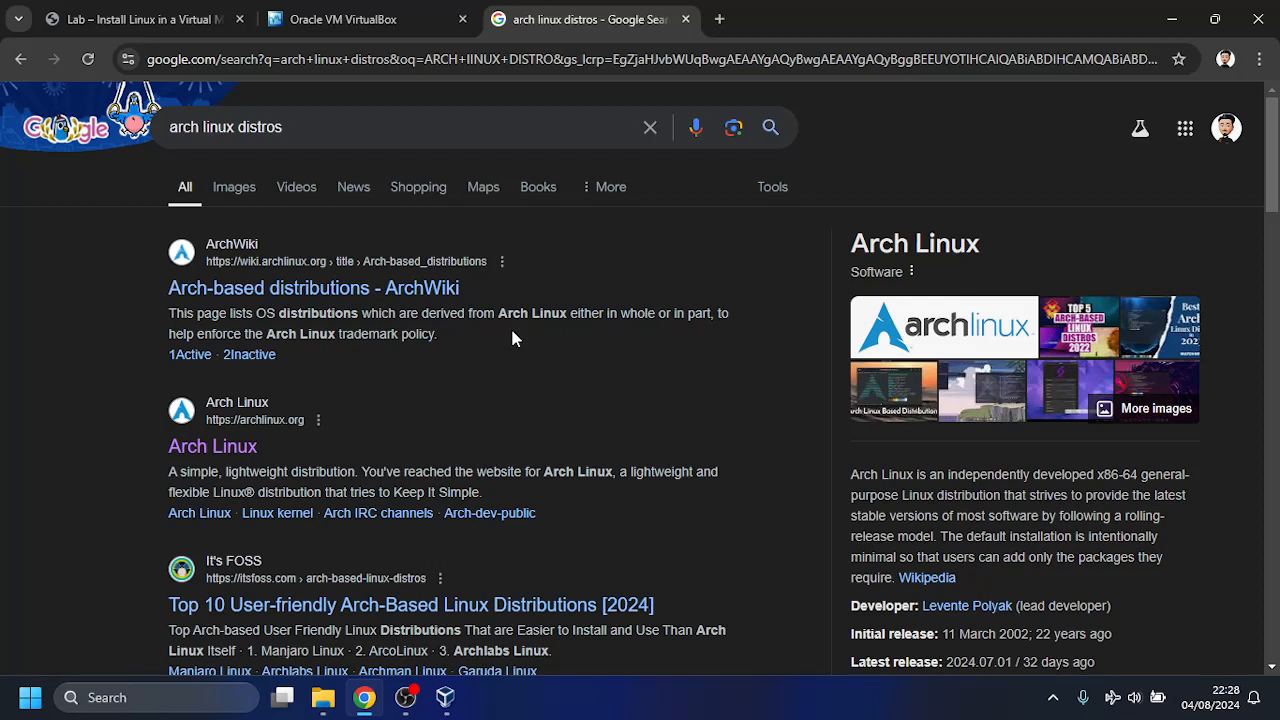
scroll(1272, 200, down, 3)
drag(1278, 223, 1278, 243)
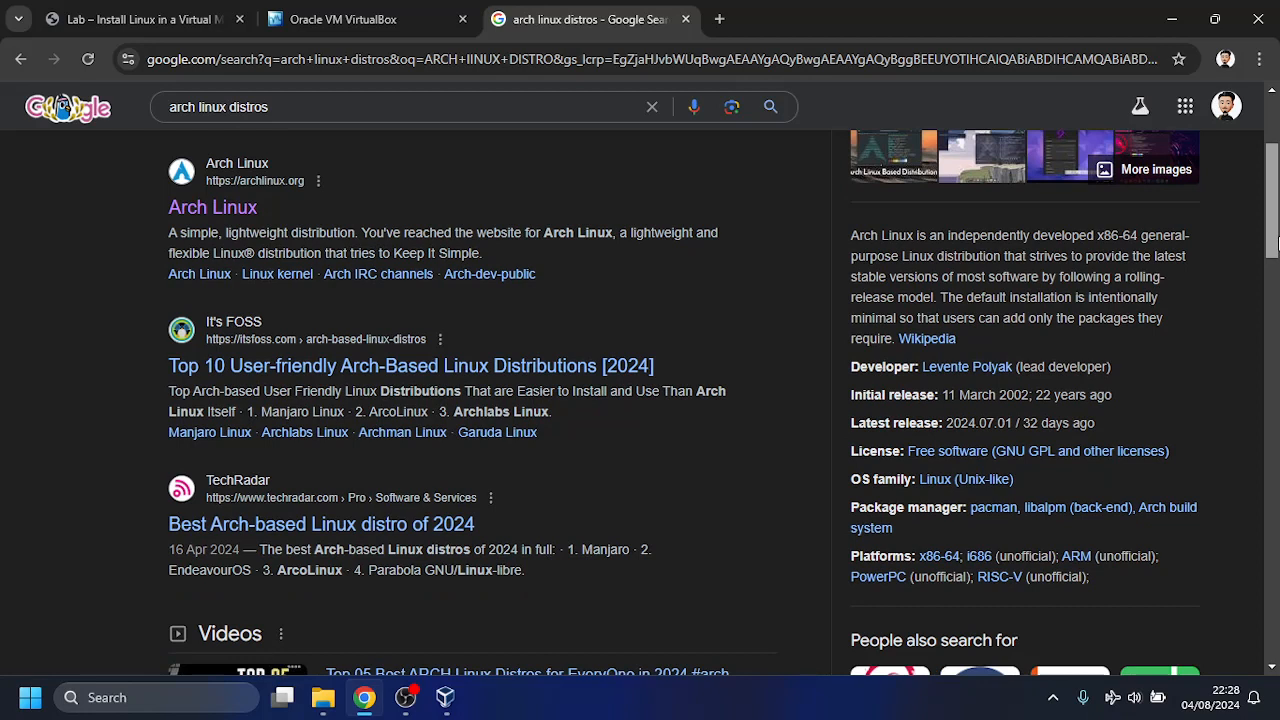
mouse_move(1278, 243)
mouse_down()
mouse_move(1278, 262)
mouse_move(1268, 220)
mouse_up()
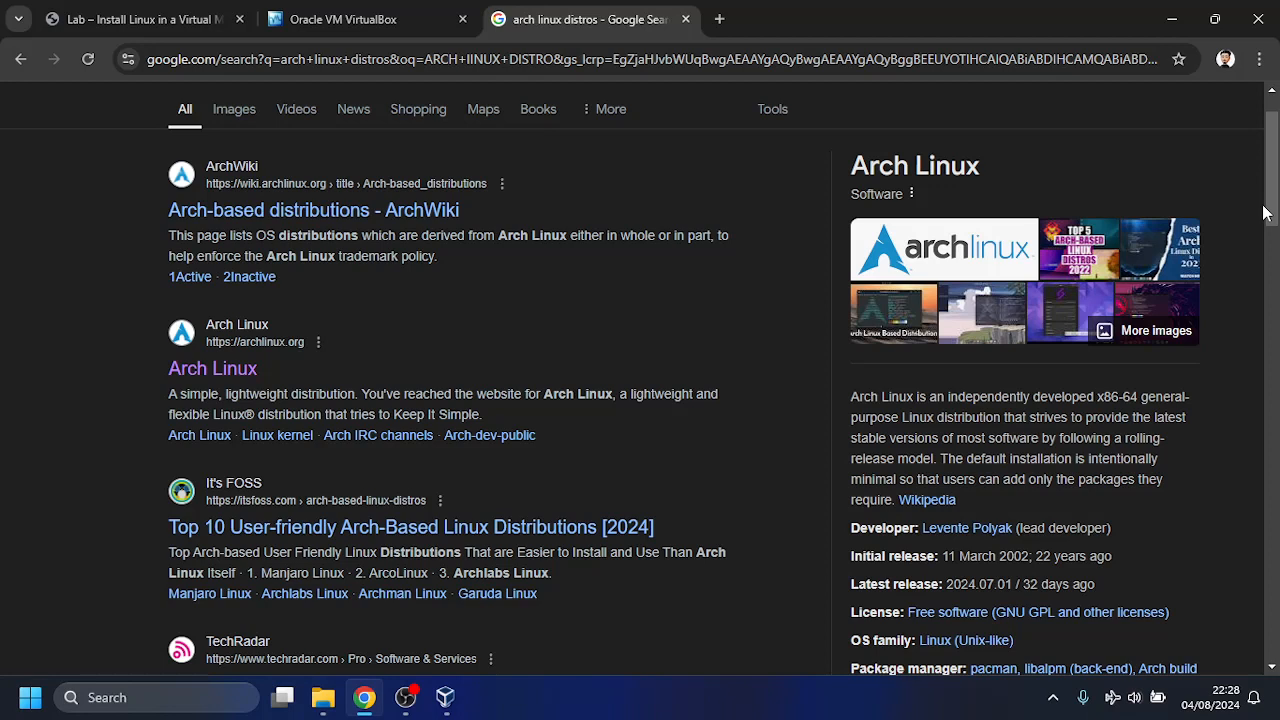
scroll(600, 180, up, 1)
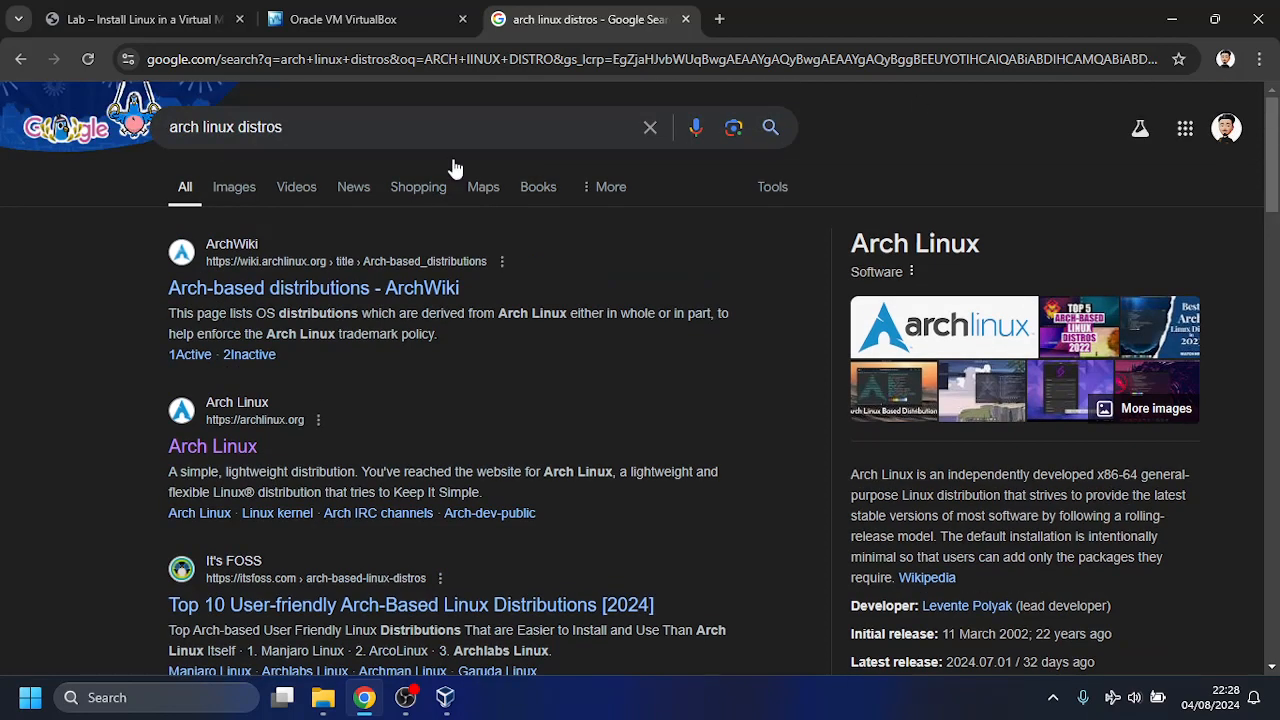
Change the web search query to "arch linux TURUNAN DISTRO APA" and run it.
click(383, 134)
key(BackSpace)
key(BackSpace)
key(BackSpace)
key(BackSpace)
key(BackSpace)
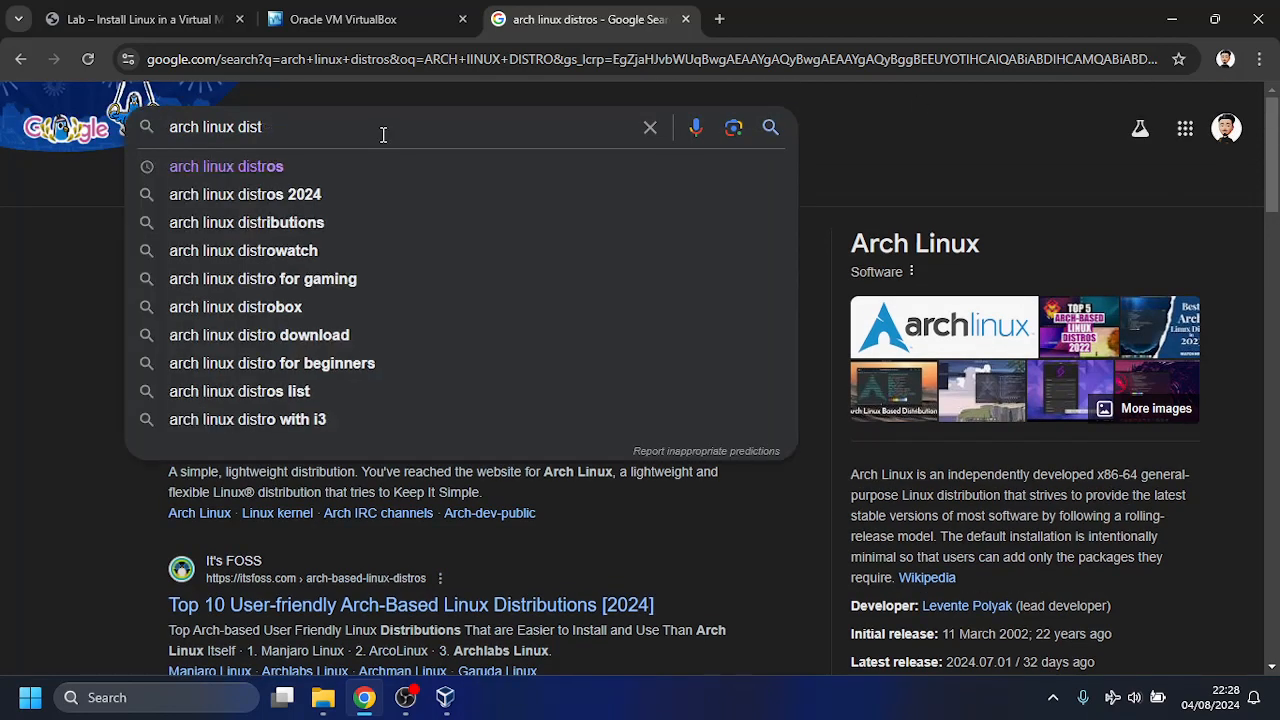
key(BackSpace)
key(BackSpace)
text(TUR)
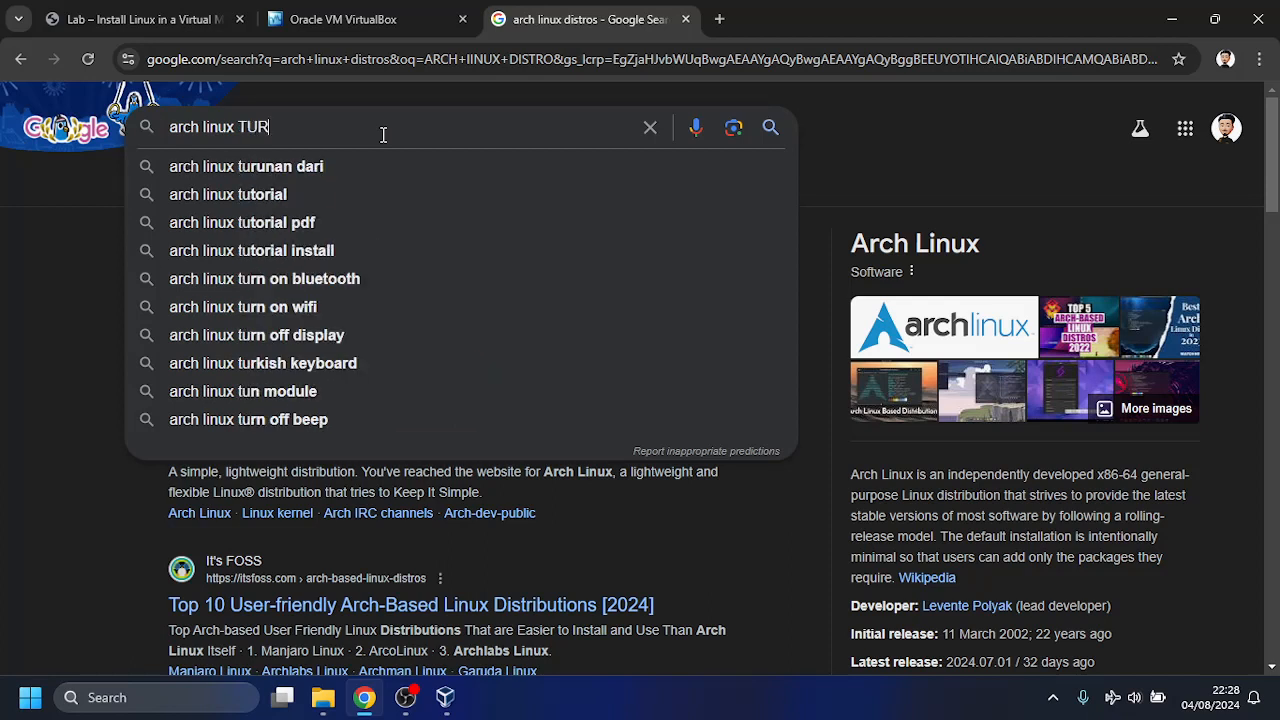
text(UNAN DIS)
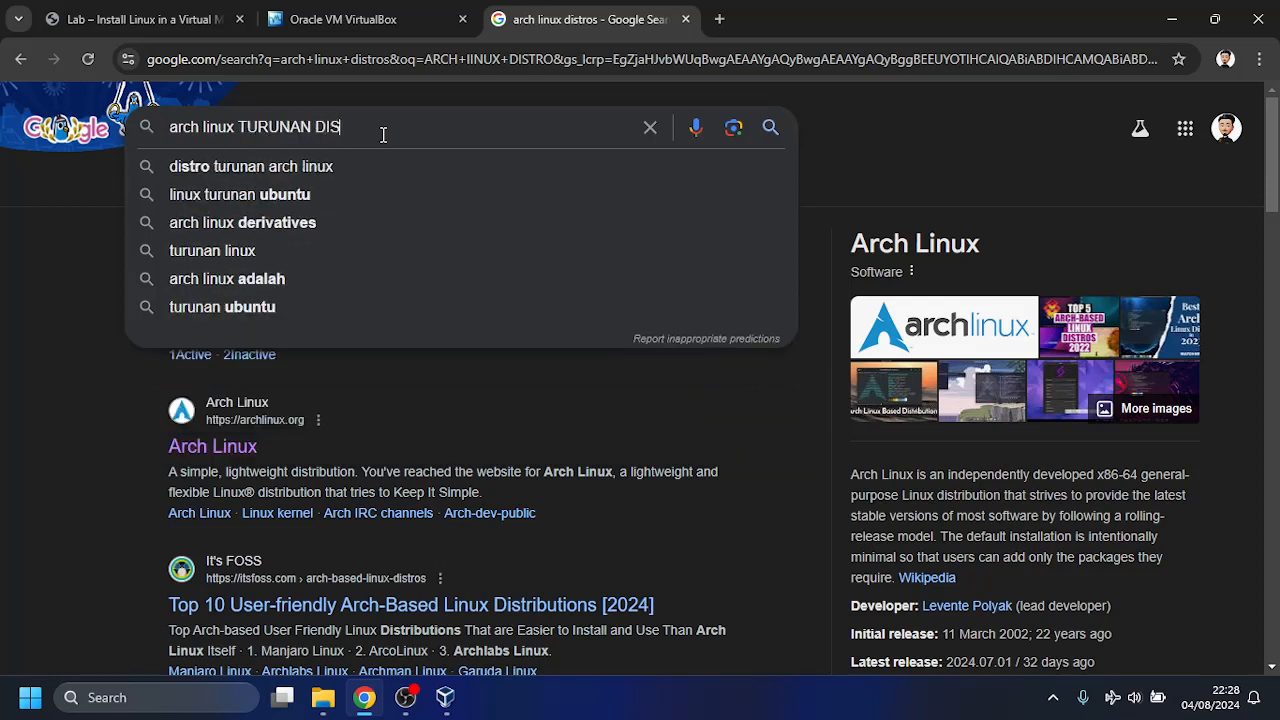
text(TRO A)
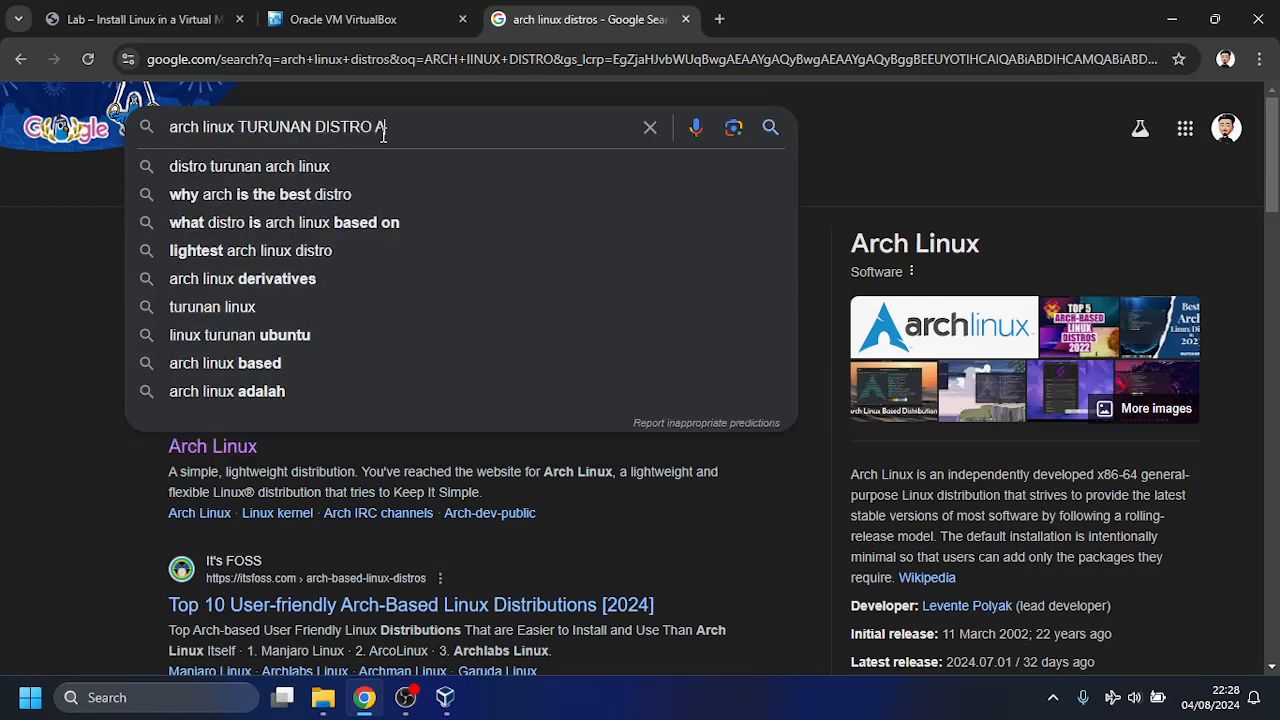
text(PA)
key(Return)
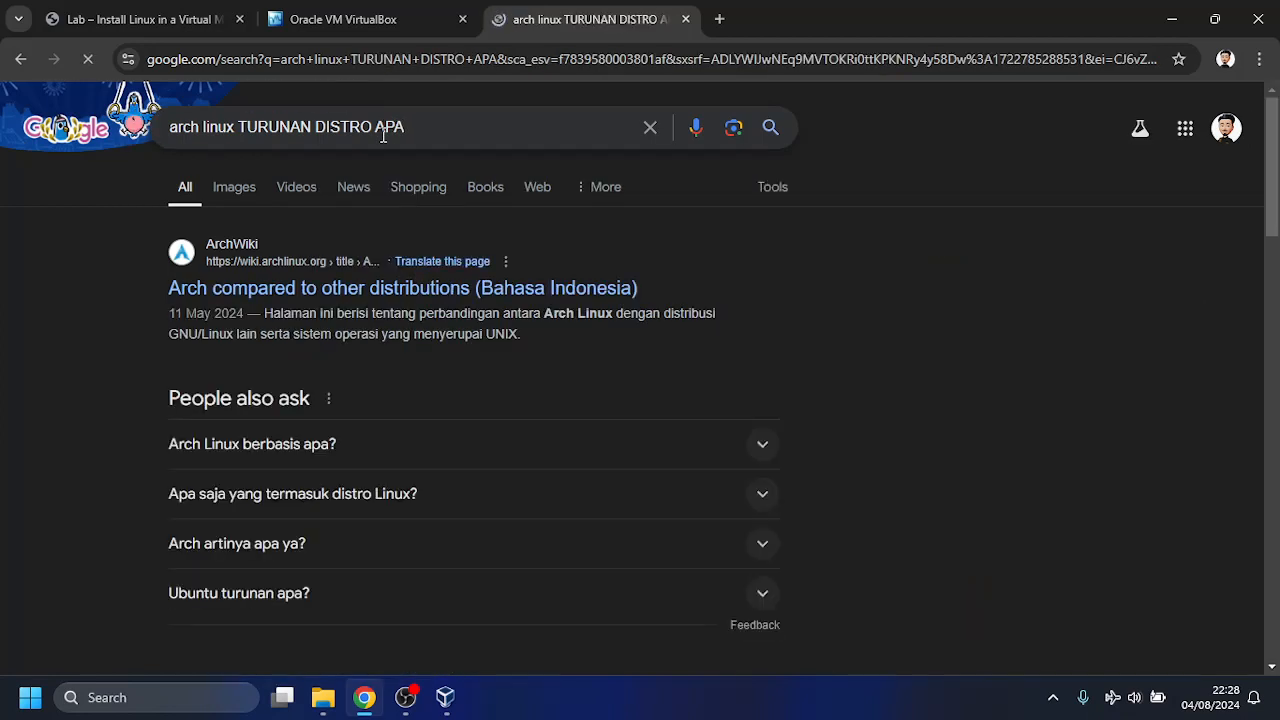
Read the related answers to "Arch Linux berbasis apa?" and "Apa saja yang termasuk distro Linux?" in the search results.
click(408, 449)
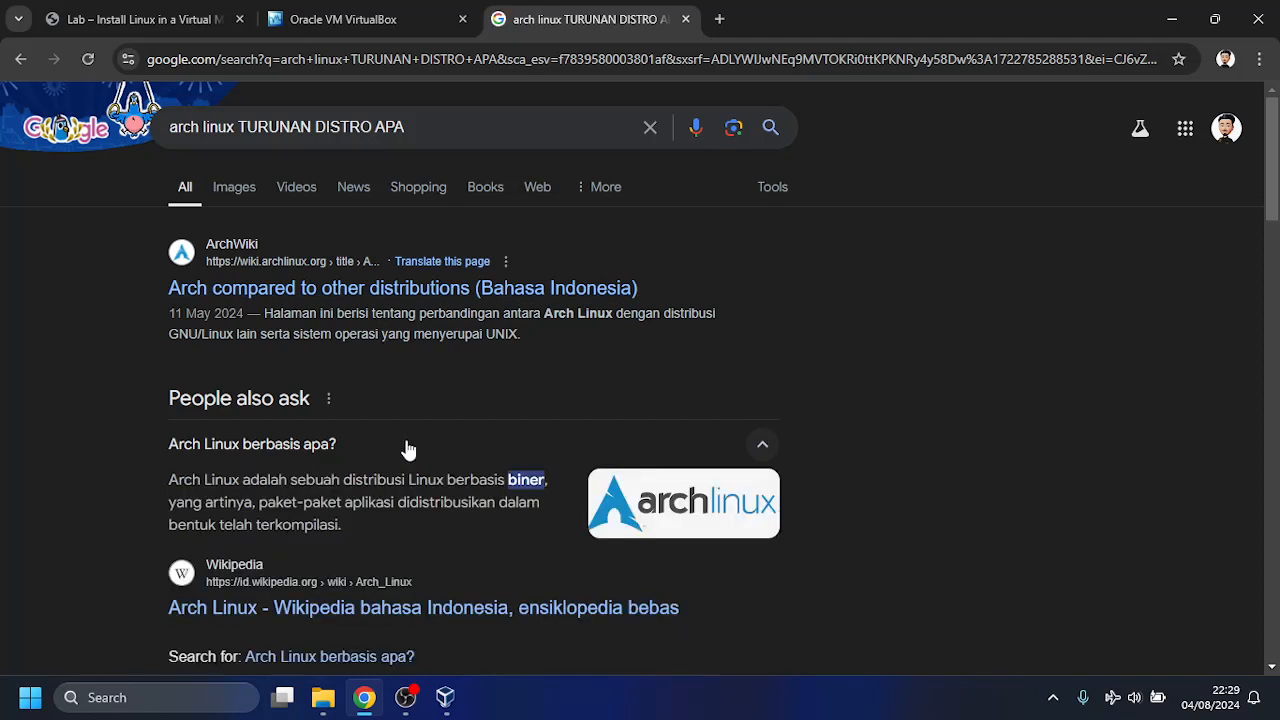
scroll(1067, 251, down, 3)
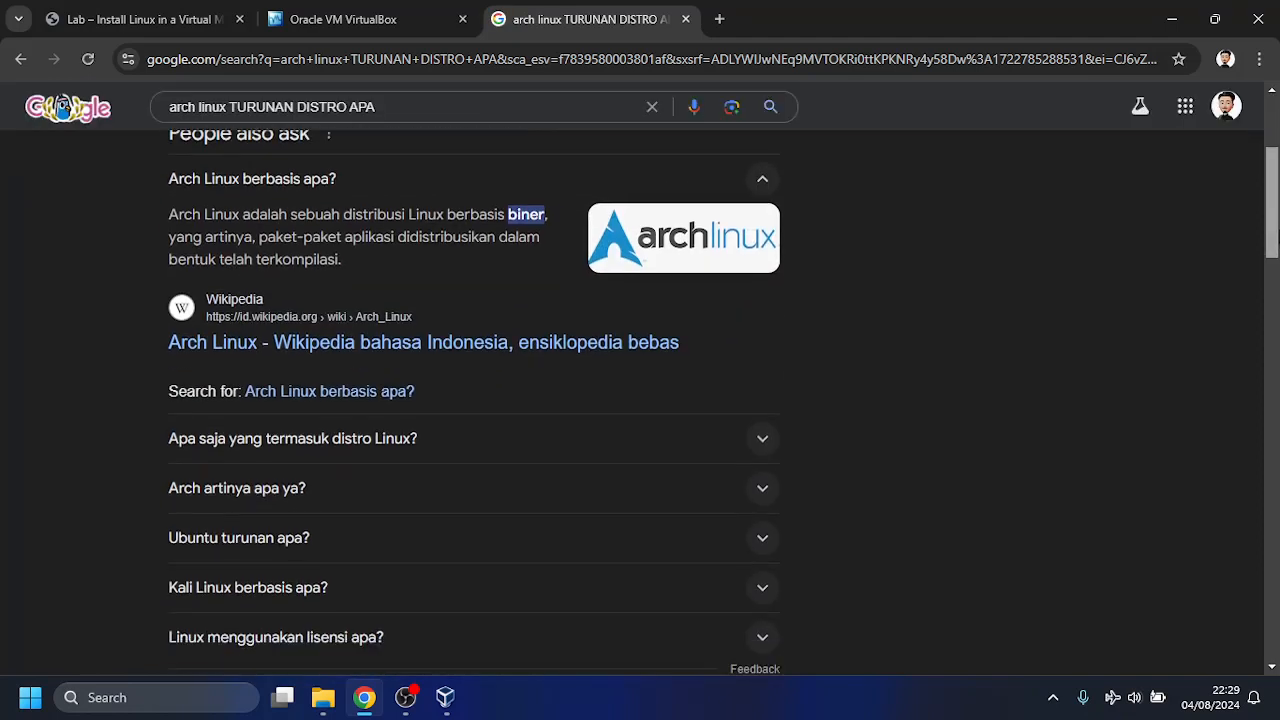
scroll(697, 369, down, 1)
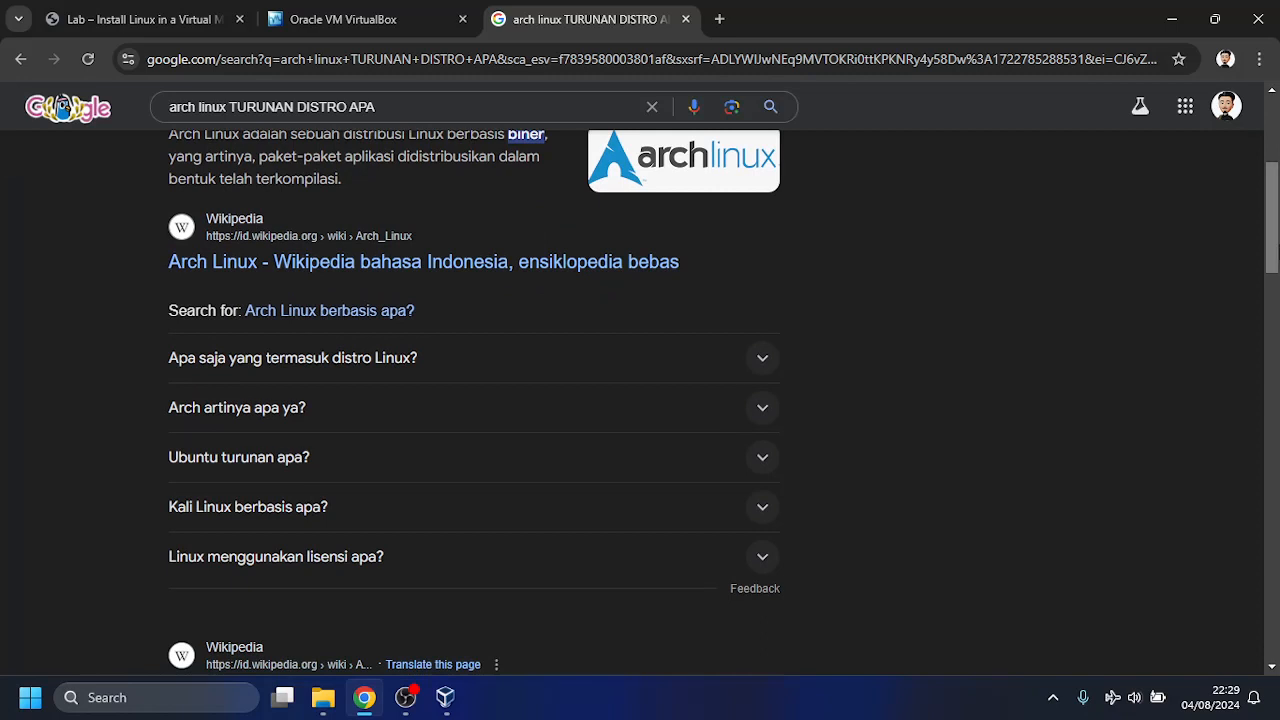
click(693, 370)
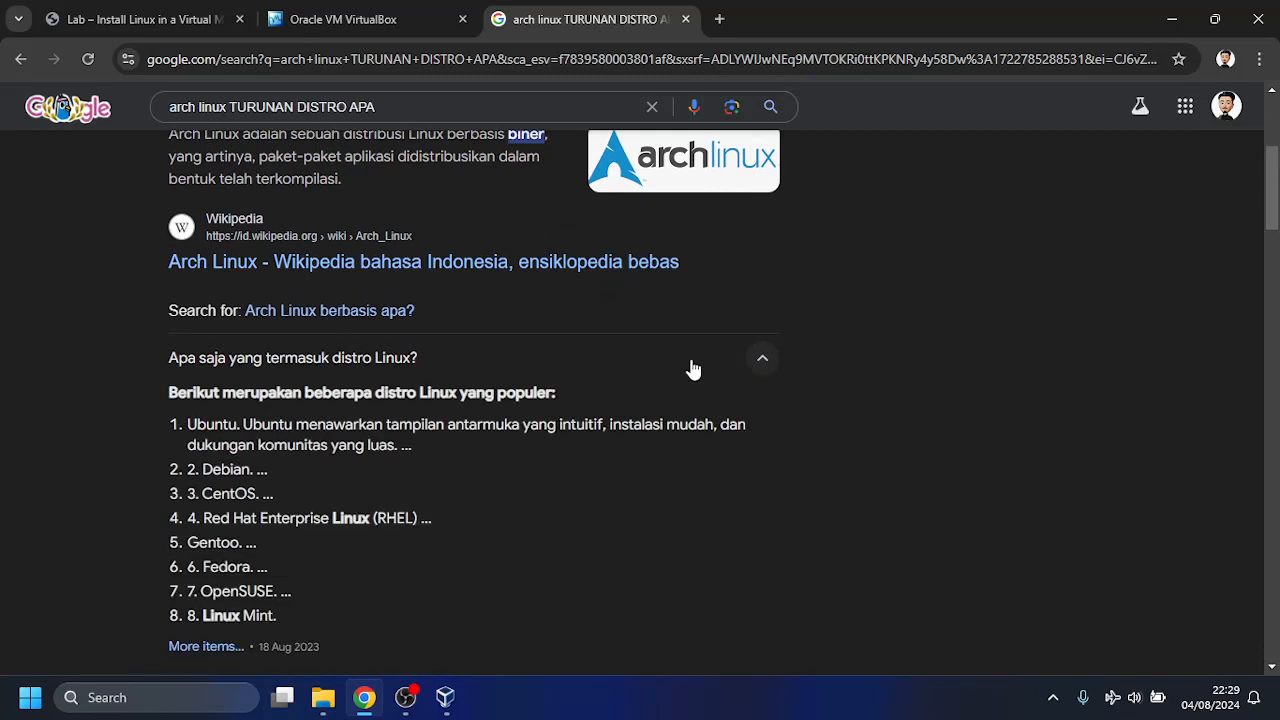
click(693, 370)
Change the web search query to "arch linux TURUNAN DISTRO UBUNTU" and look through the results.
click(398, 106)
key(BackSpace)
key(BackSpace)
key(BackSpace)
text(UBUNTU)
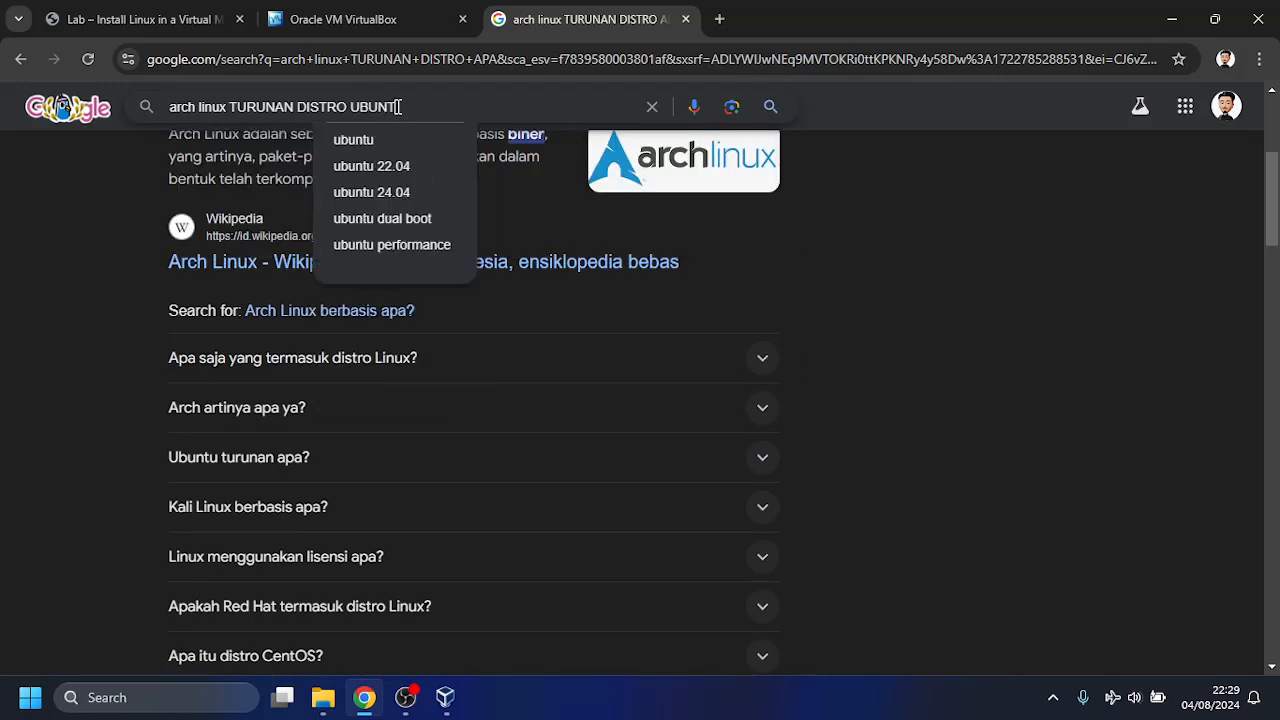
key(Return)
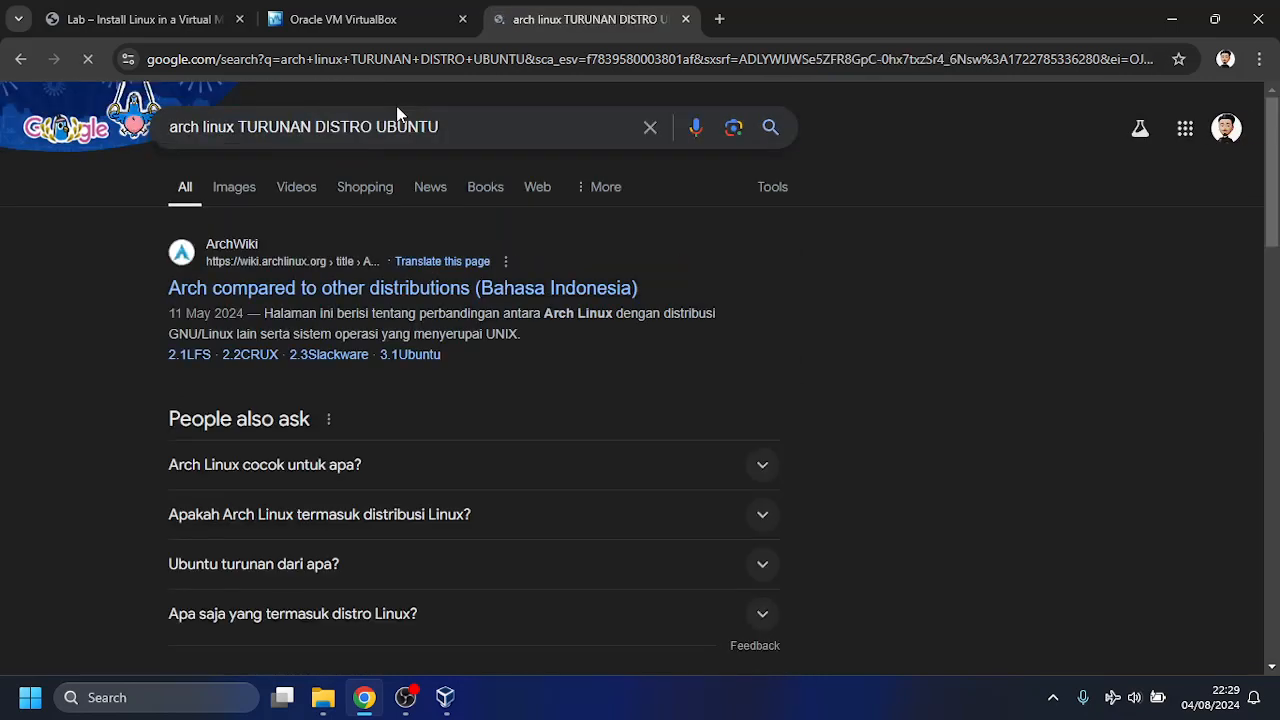
scroll(857, 166, down, 5)
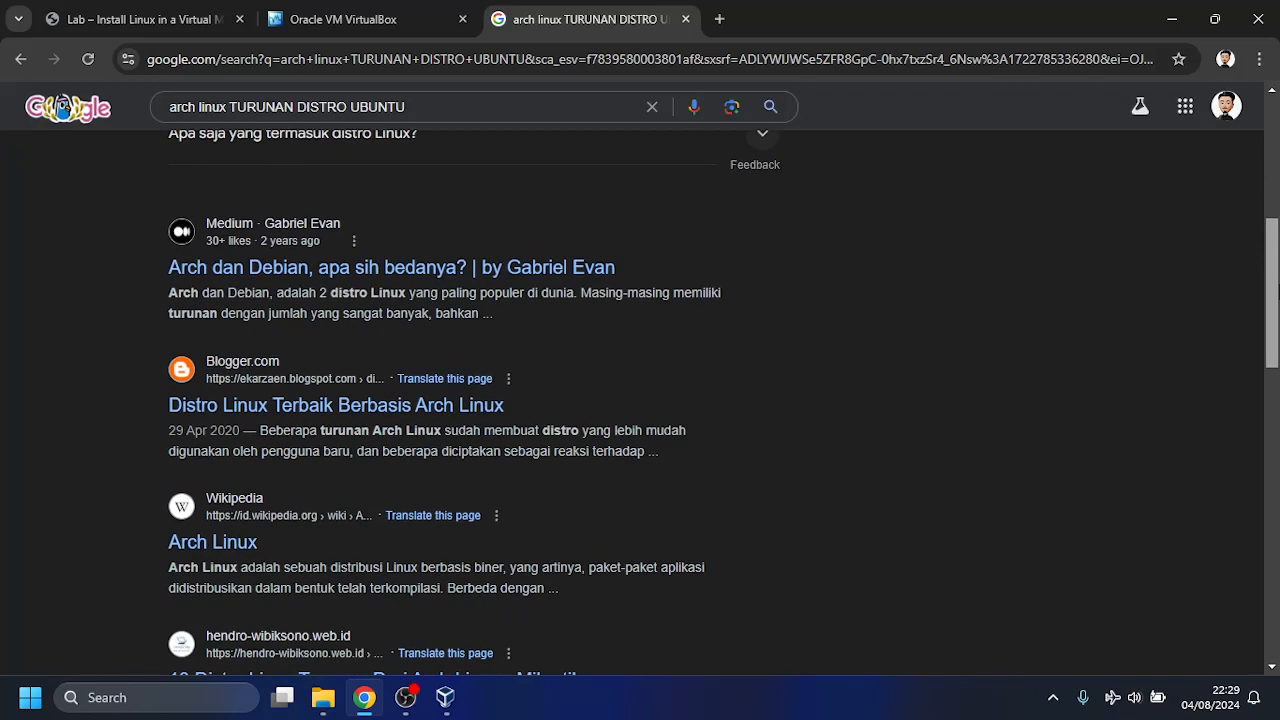
scroll(1277, 368, down, 3)
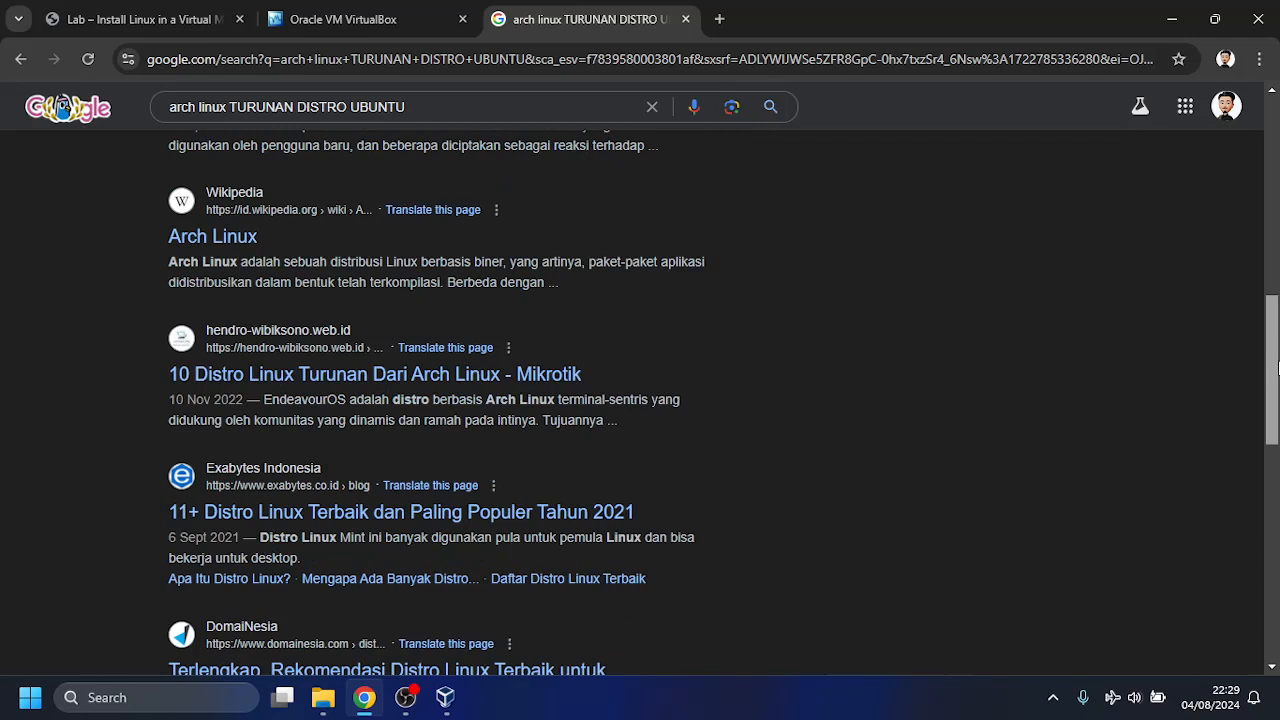
drag(1277, 368, 1277, 426)
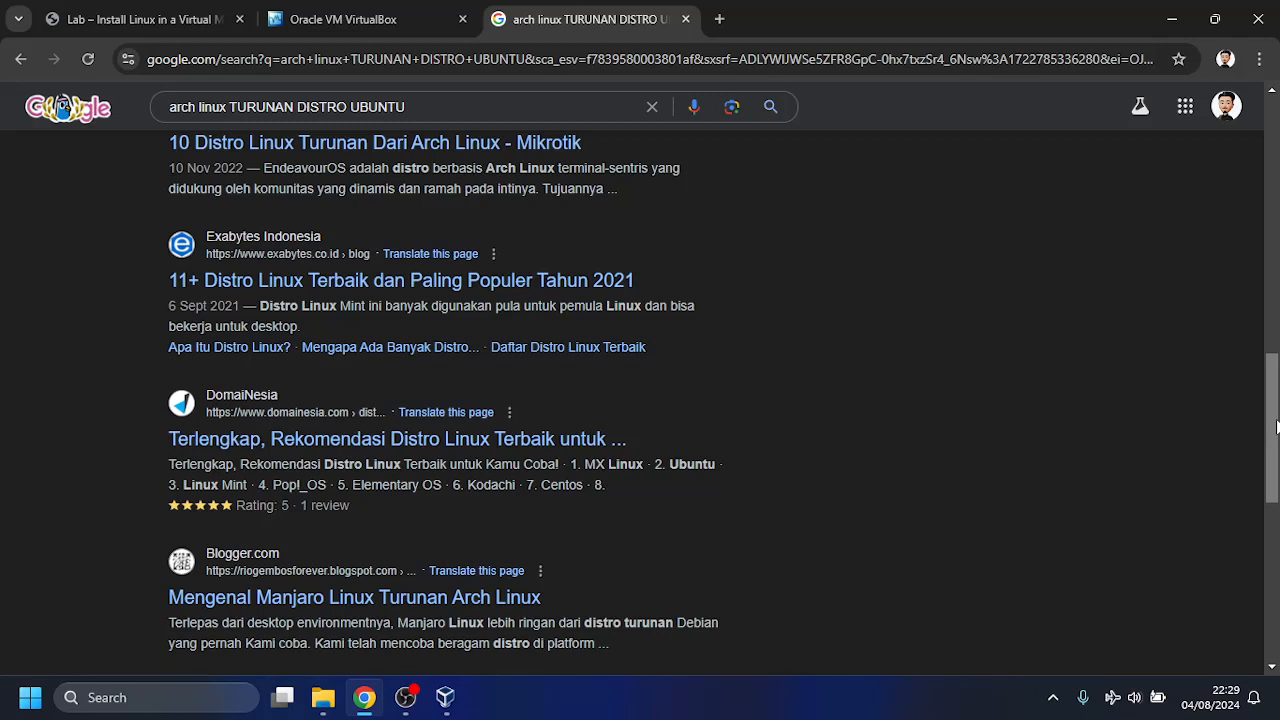
drag(1277, 427, 1273, 130)
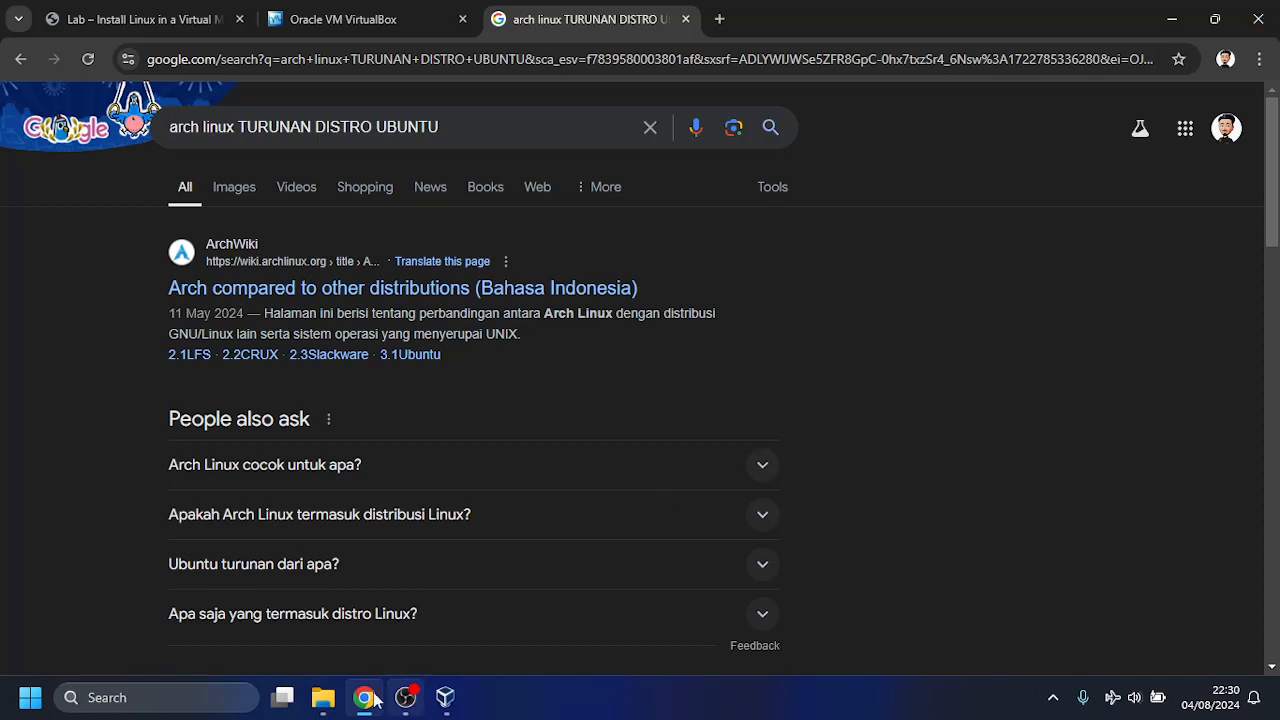
Check archlinux-2024.08.01-x86_64.iso in File Explorer's Downloads folder and return to VirtualBox Manager, closing its duplicate window.
click(331, 705)
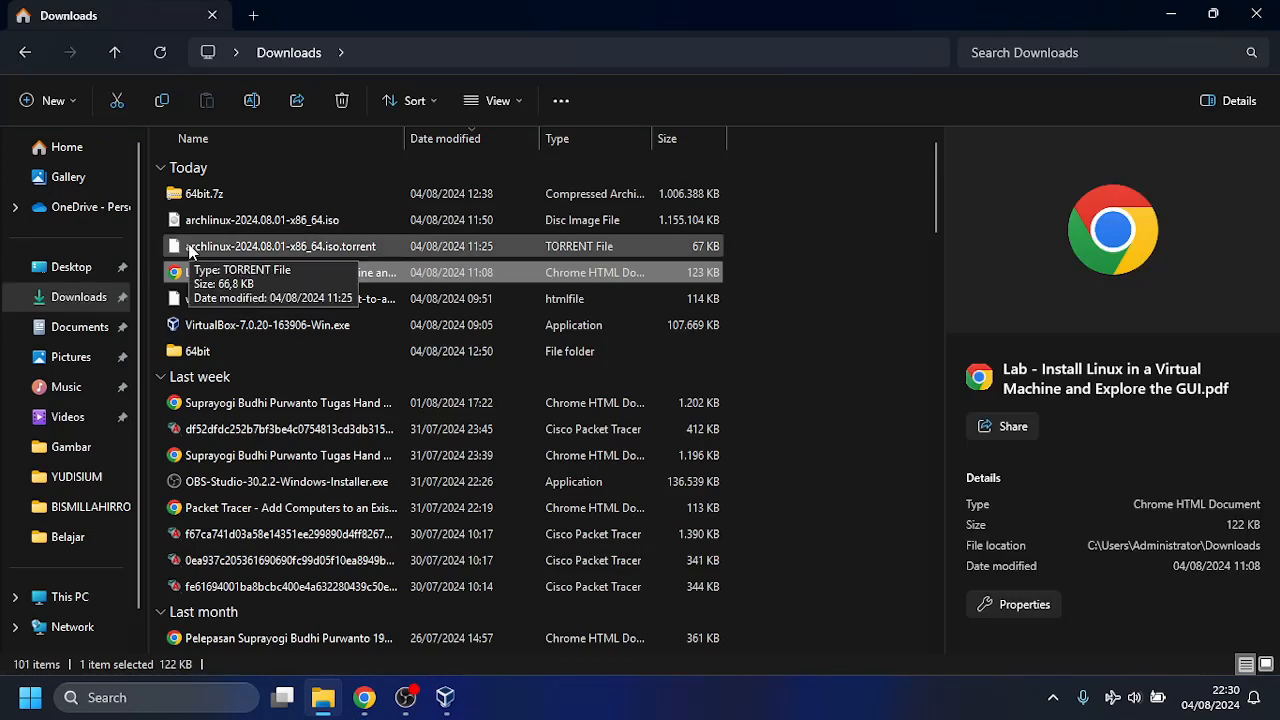
click(197, 222)
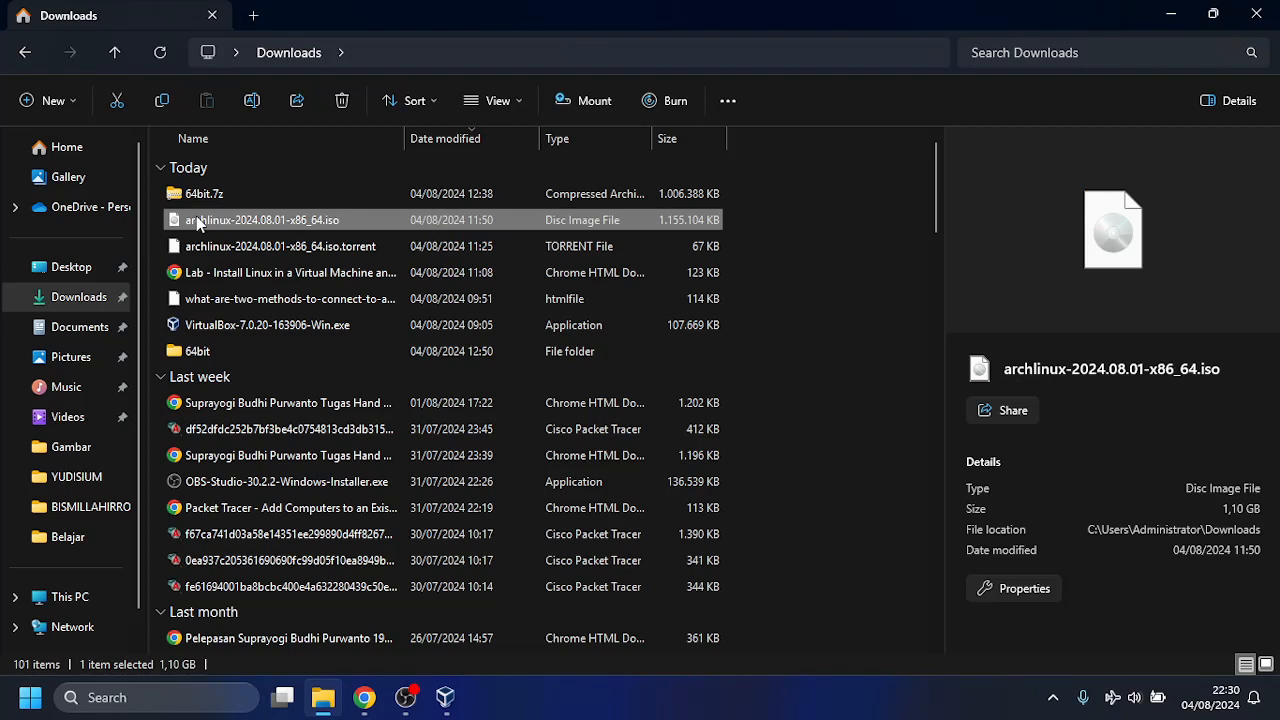
click(445, 697)
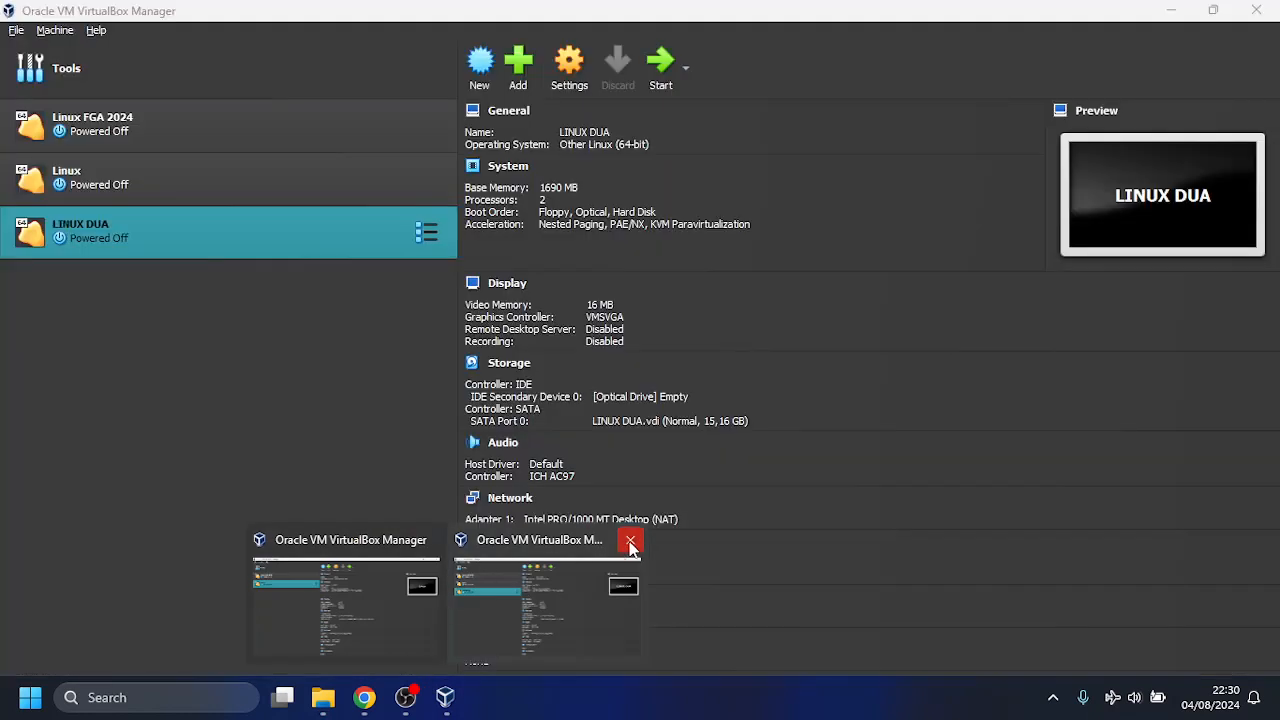
click(630, 540)
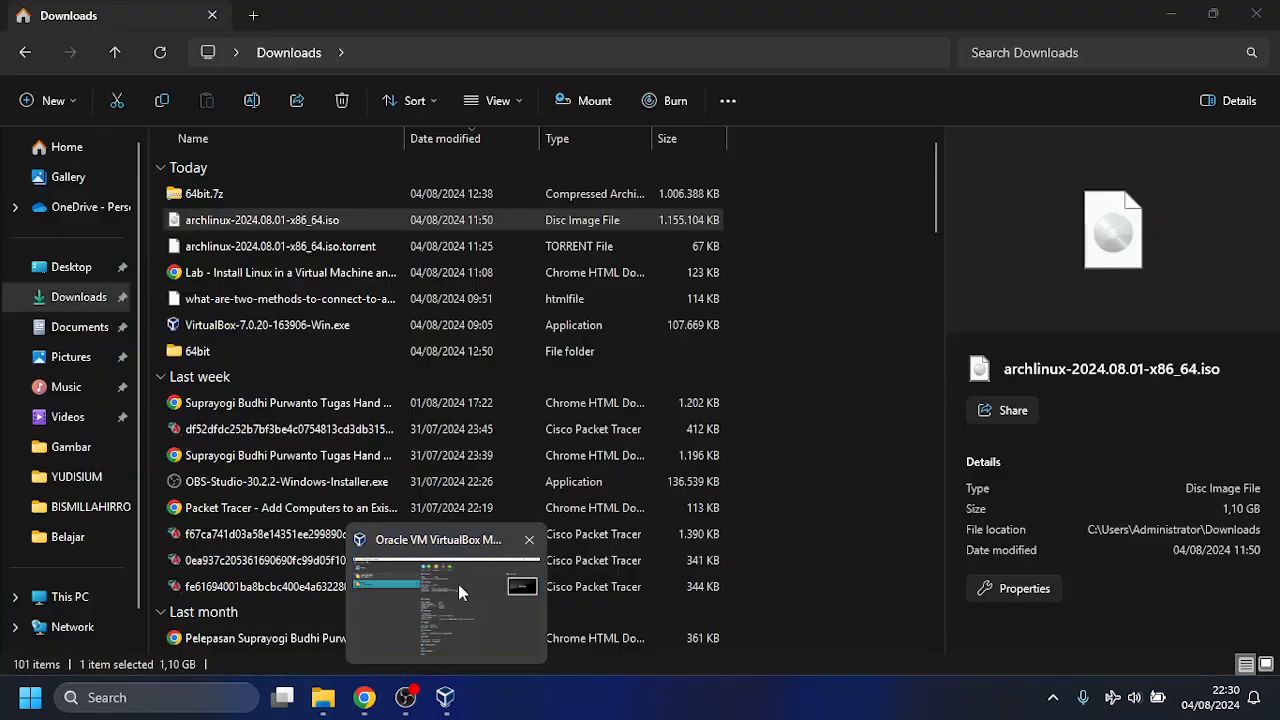
click(405, 603)
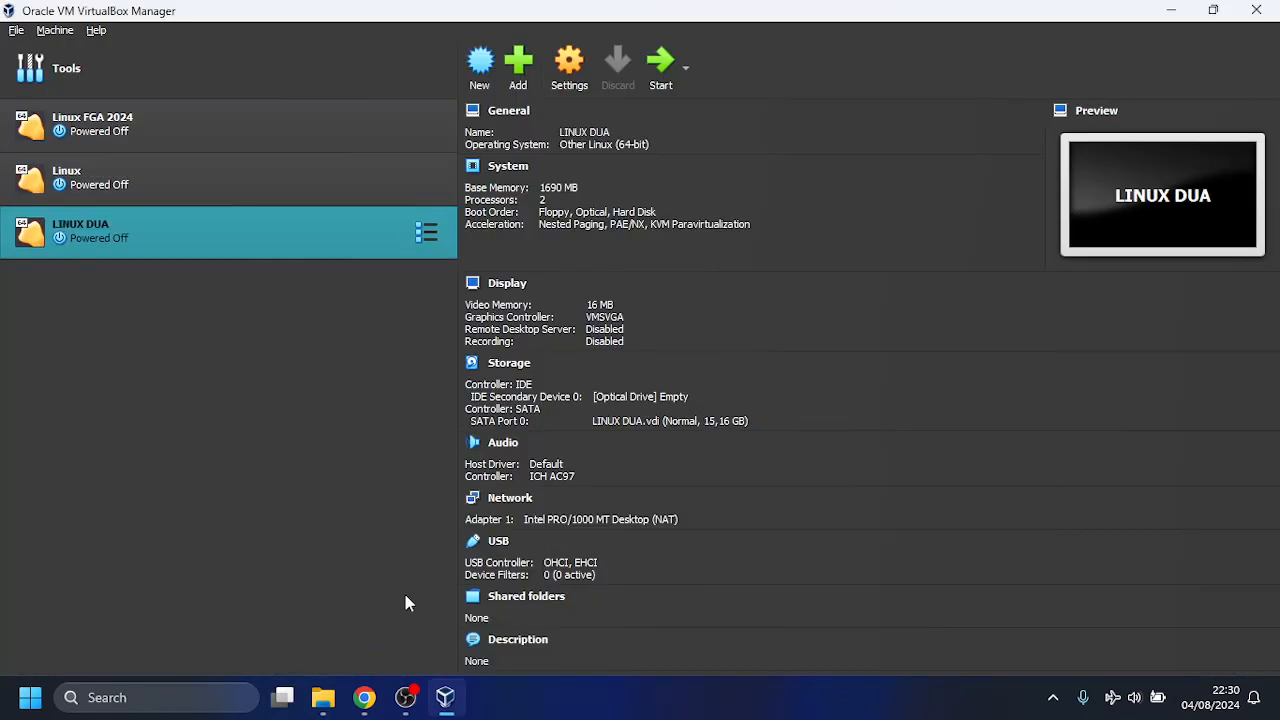
Move Optical to the first place in the boot order in the LINUX DUA system settings.
click(566, 66)
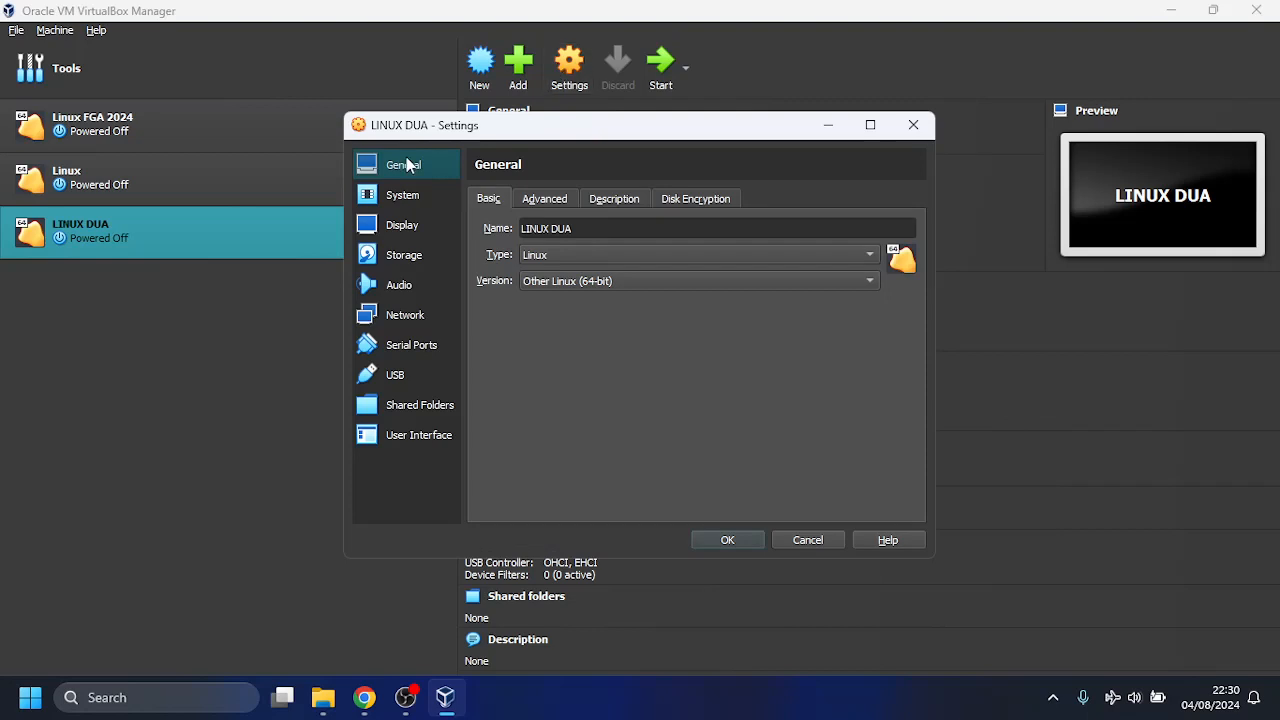
click(397, 198)
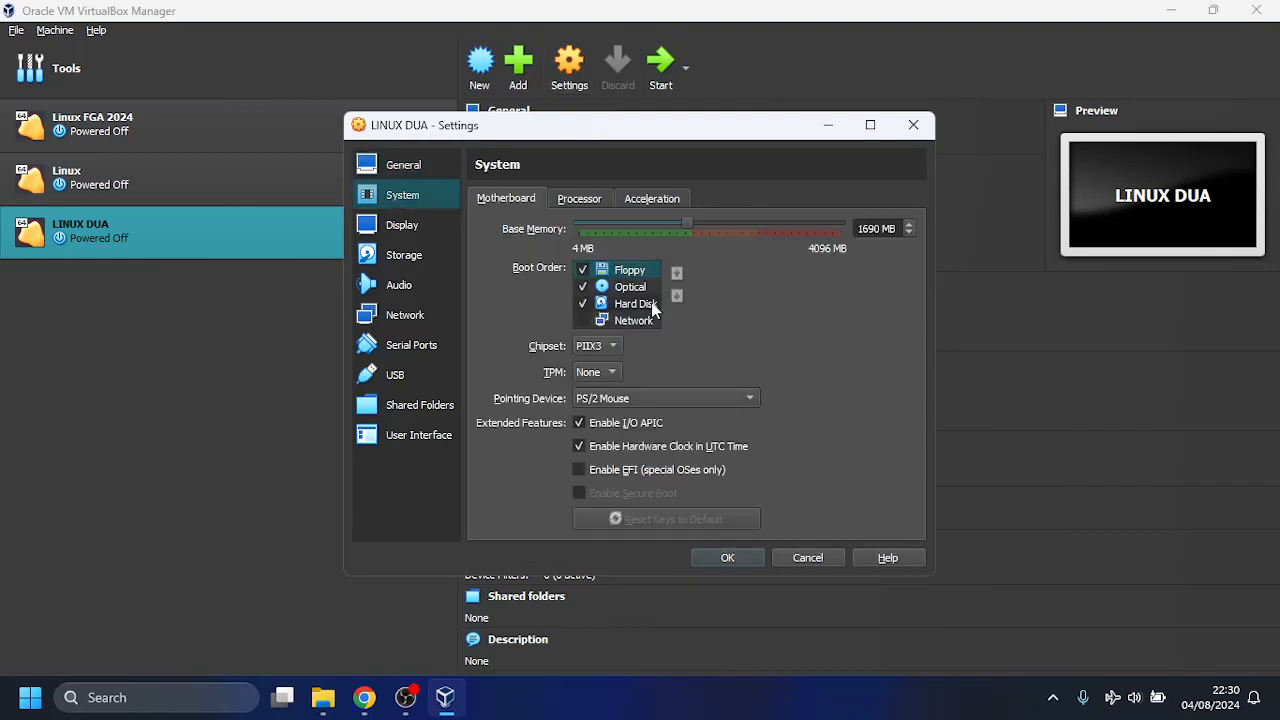
click(632, 287)
click(676, 275)
Attach archlinux-2024.08.01-x86_64.iso to the empty IDE optical drive of LINUX DUA and save the settings.
click(404, 255)
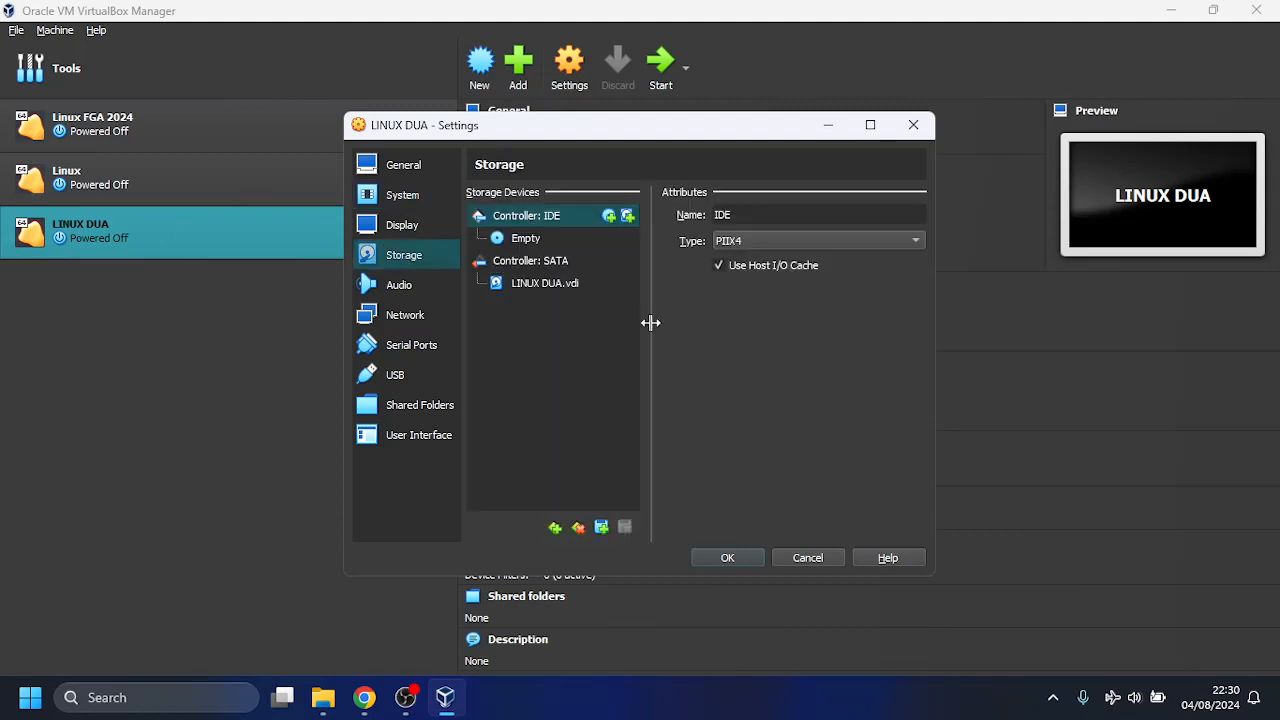
click(578, 283)
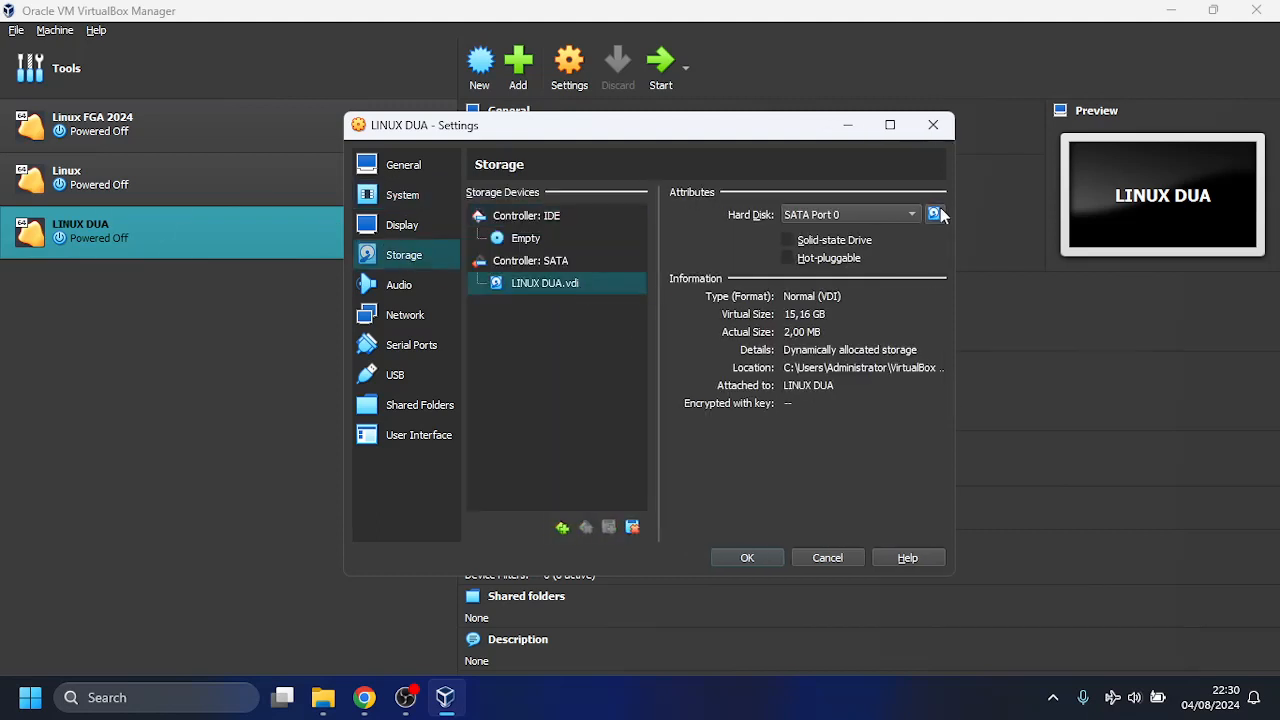
click(521, 241)
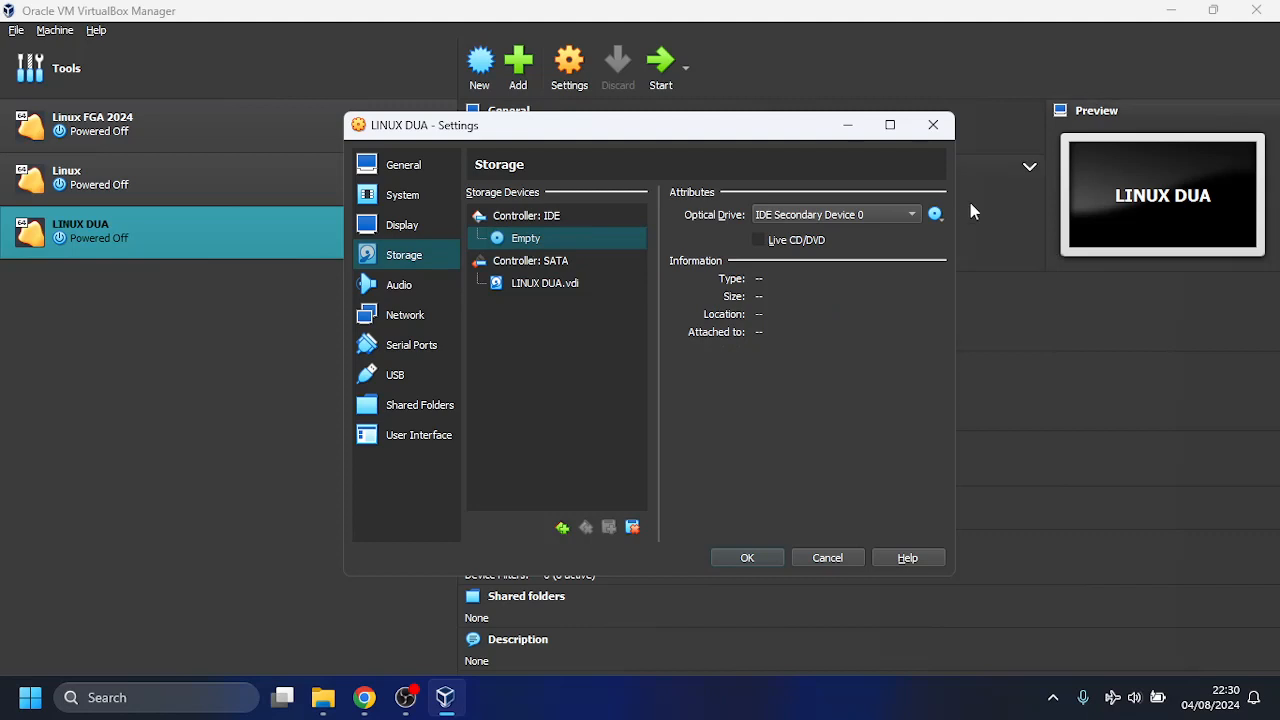
click(935, 214)
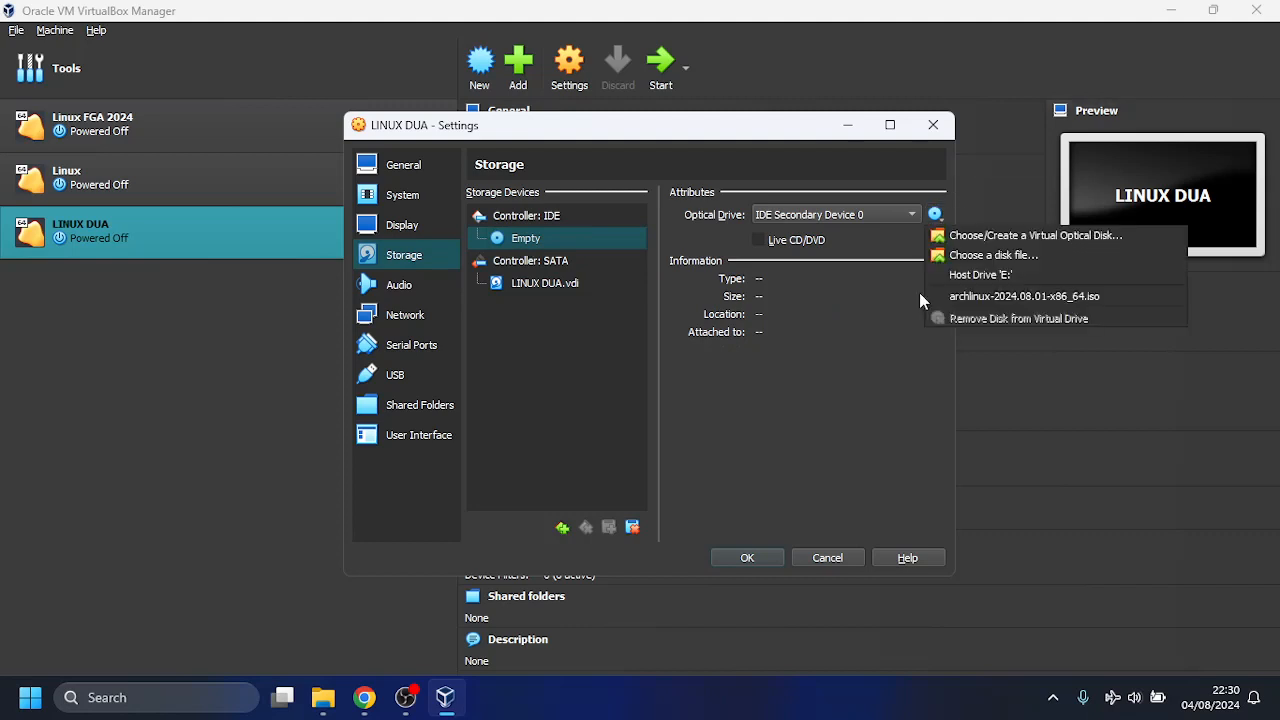
click(975, 297)
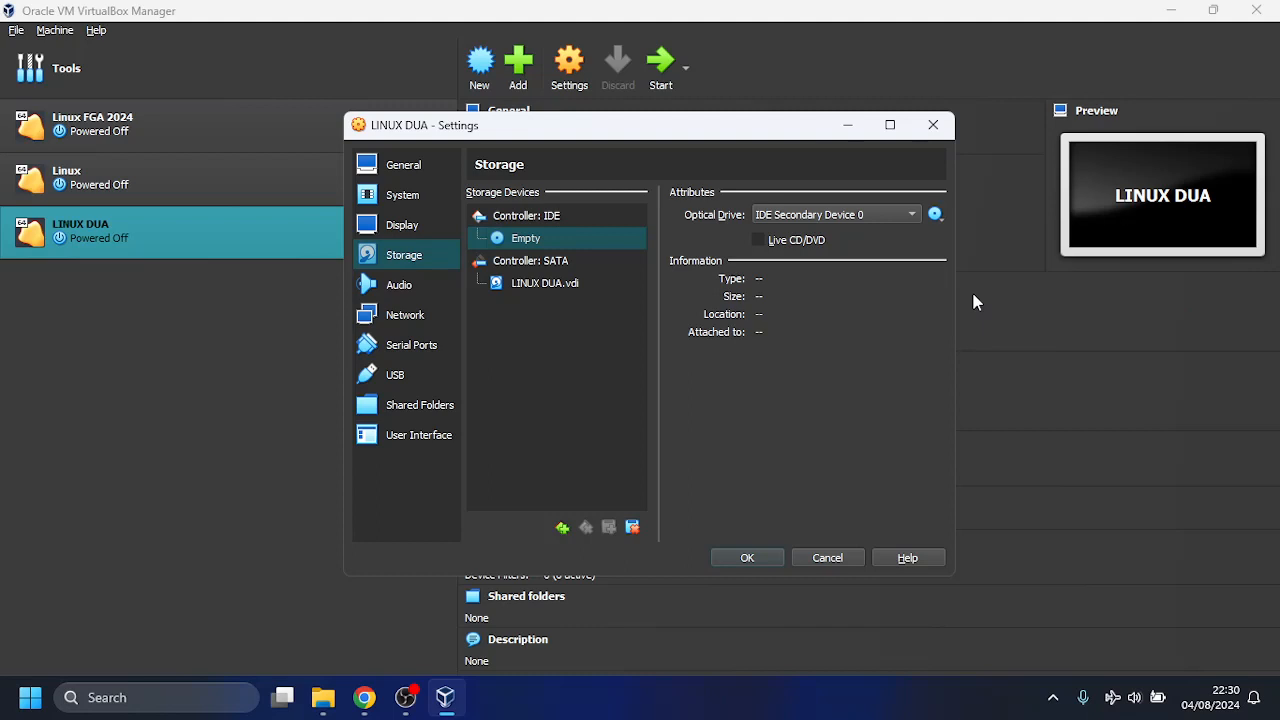
click(752, 558)
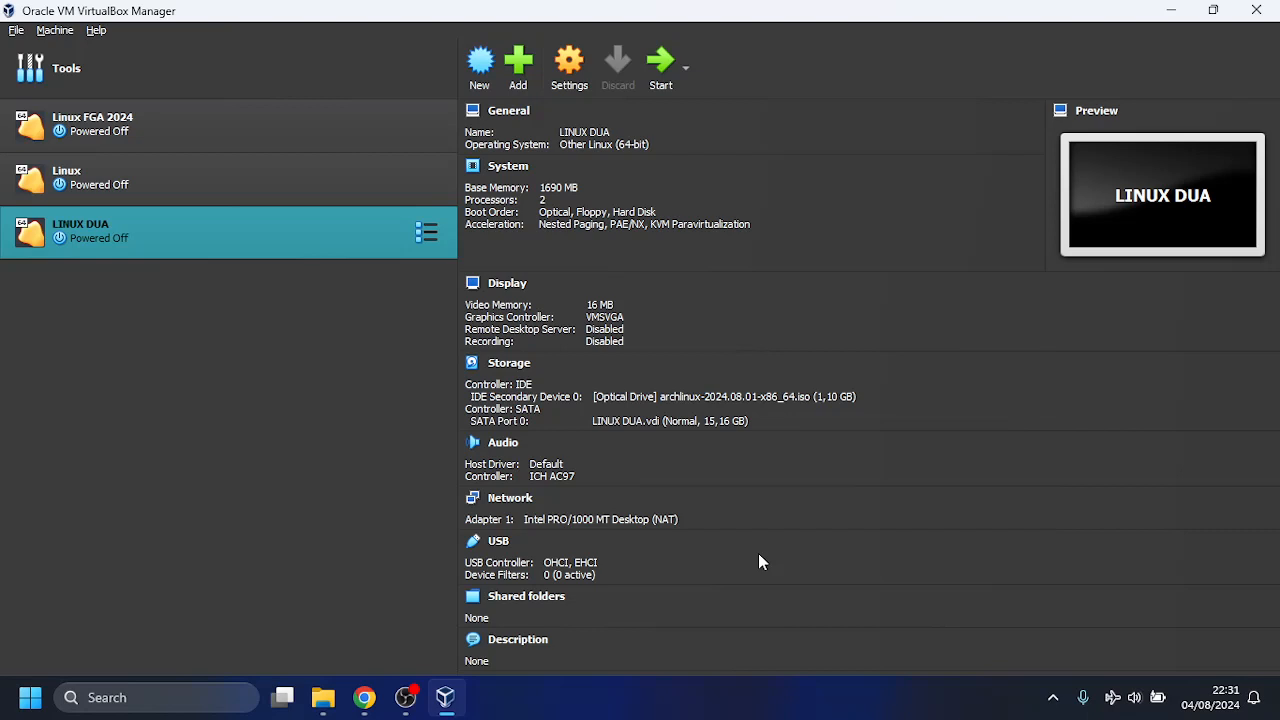
Start the LINUX DUA machine, maximize its window and look over the two Arch Linux install medium entries in the boot menu.
click(659, 62)
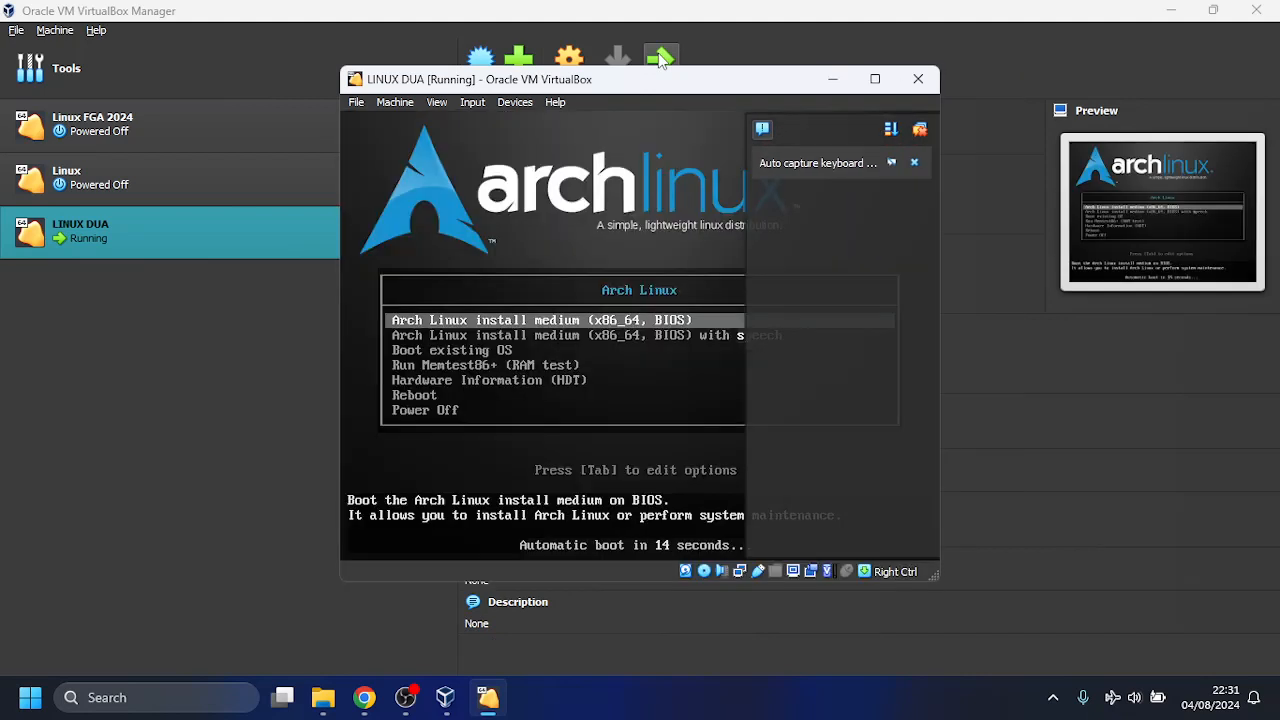
click(872, 78)
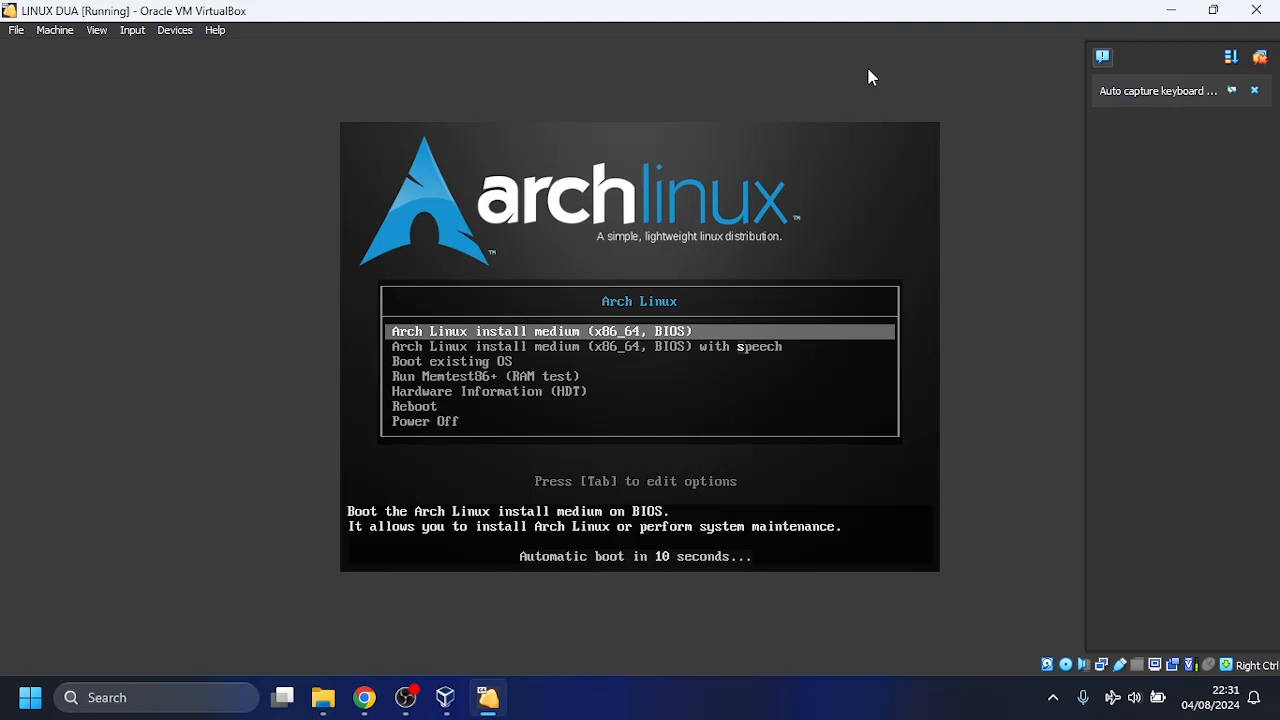
key(Down)
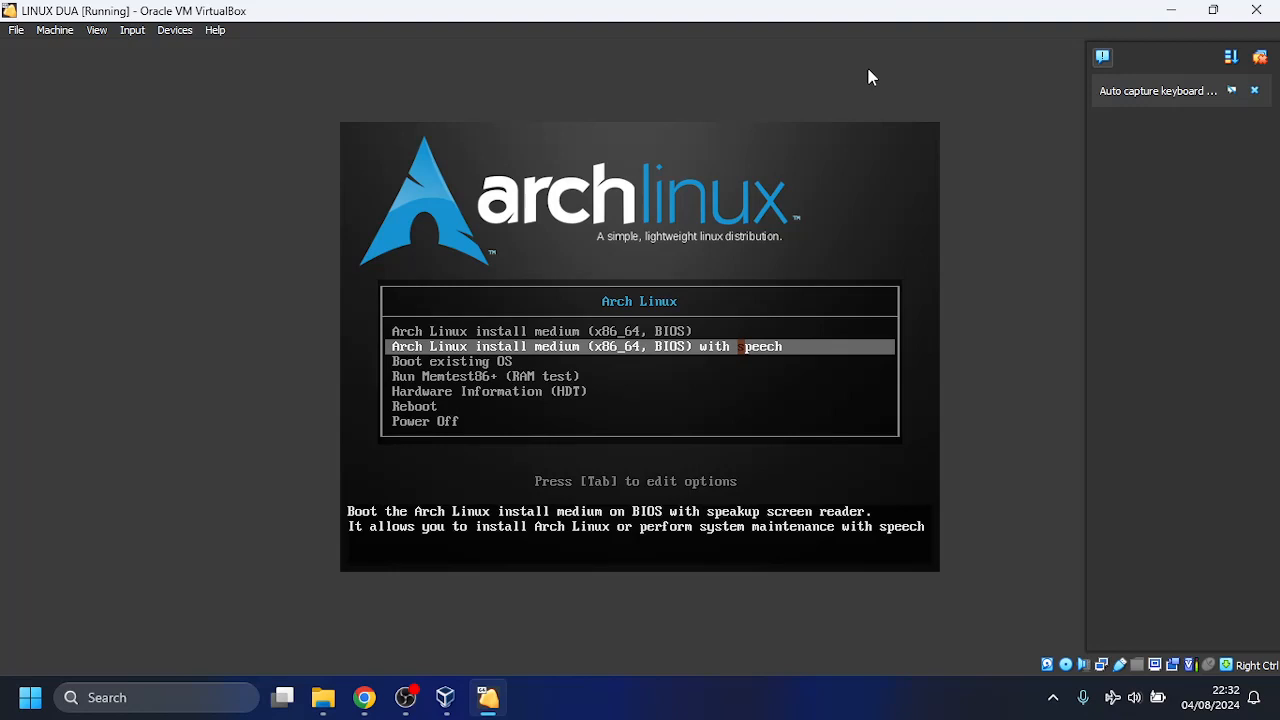
key(Up)
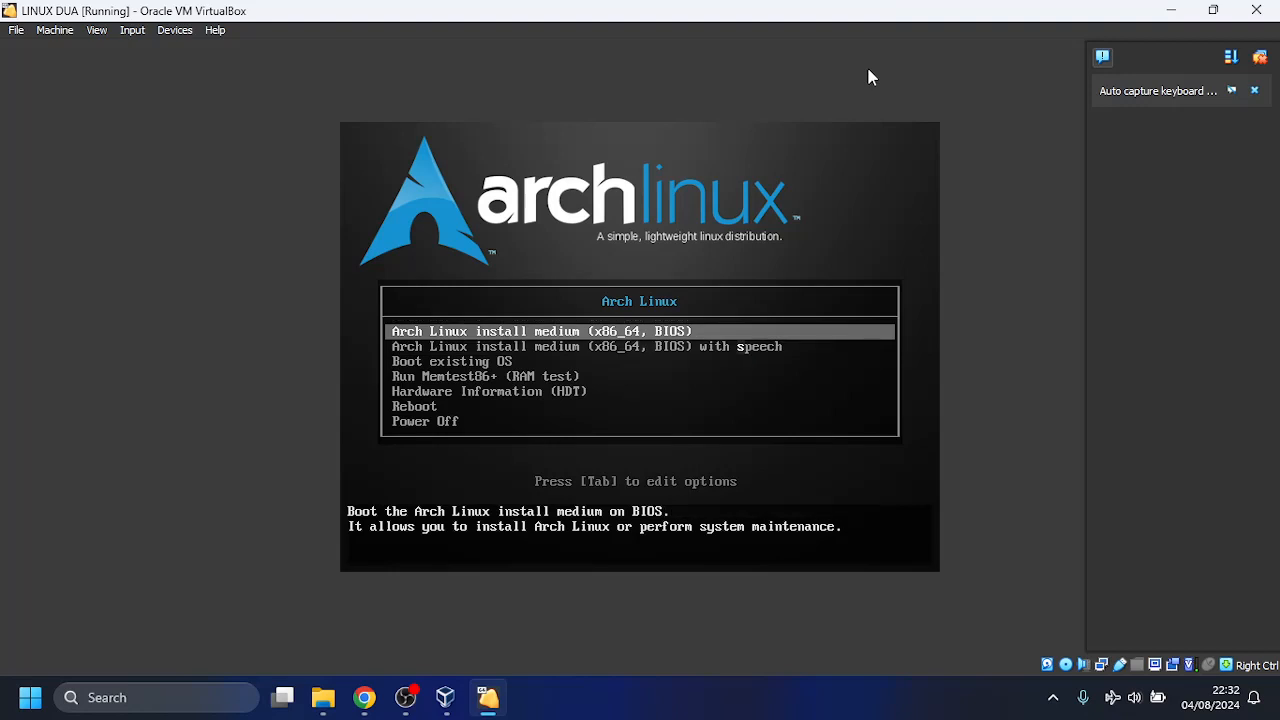
key(Down)
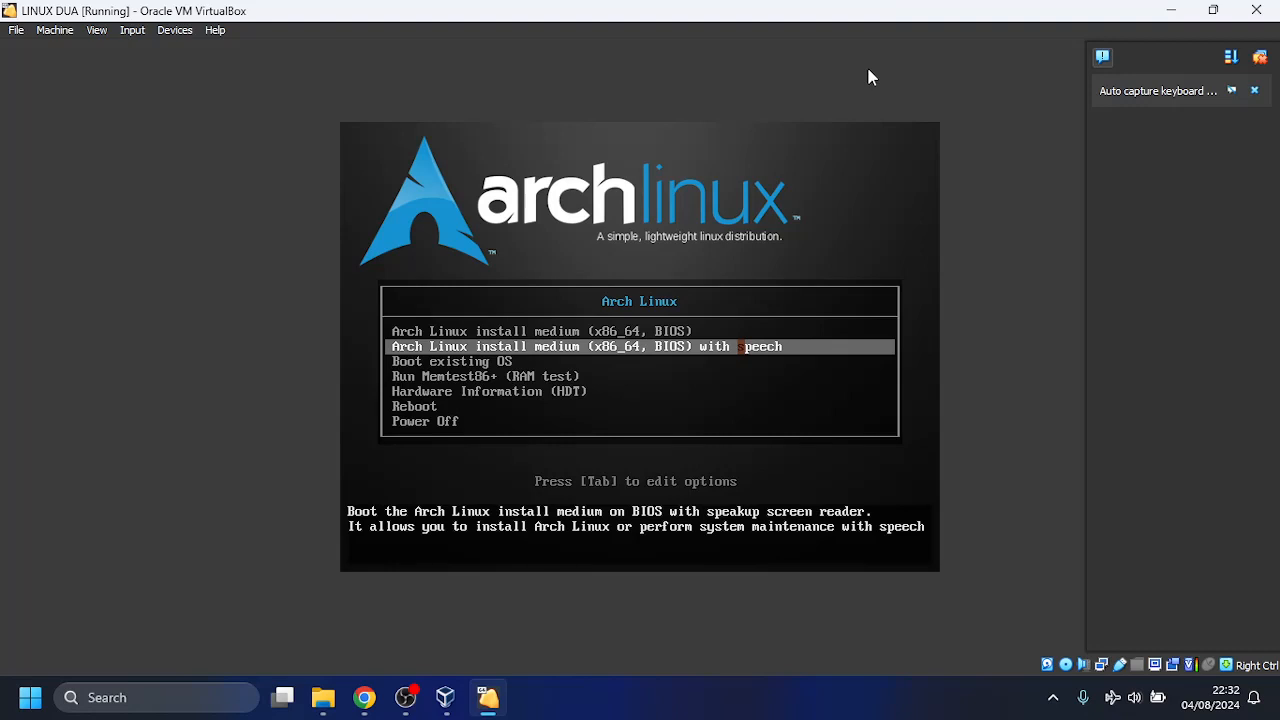
Close the LINUX DUA machine with the option to power it off.
click(1257, 10)
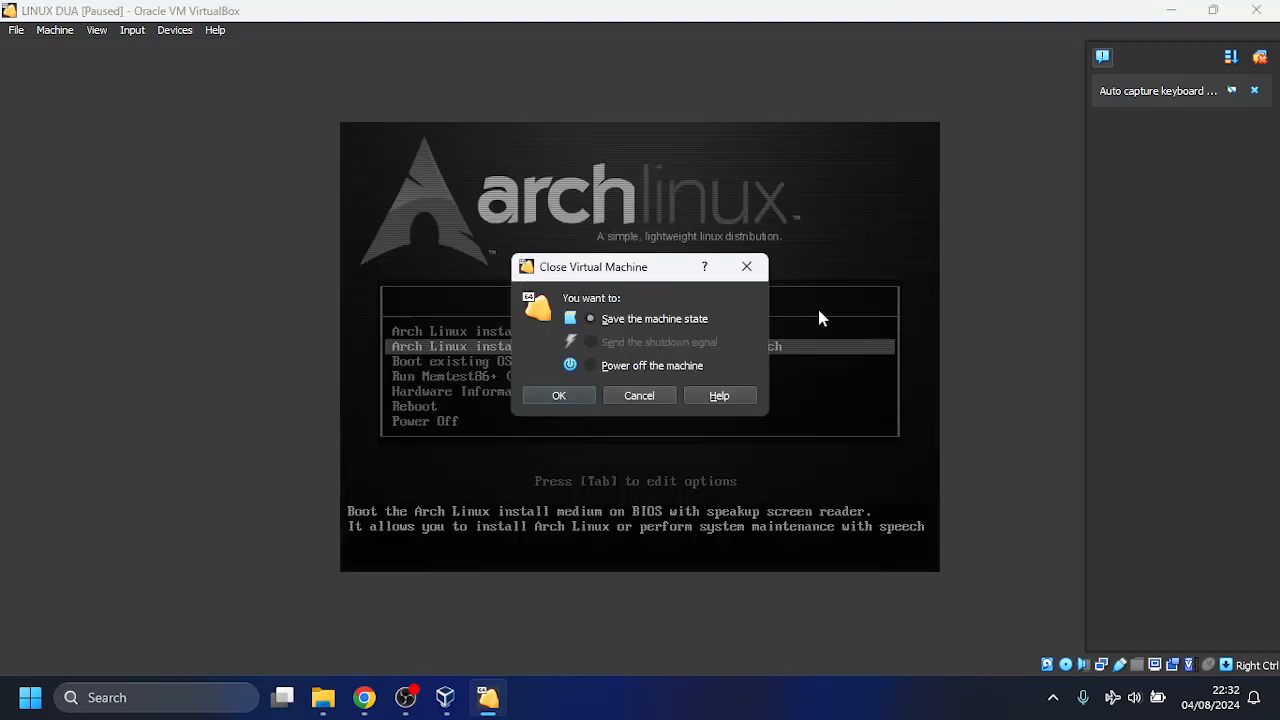
click(592, 365)
click(570, 398)
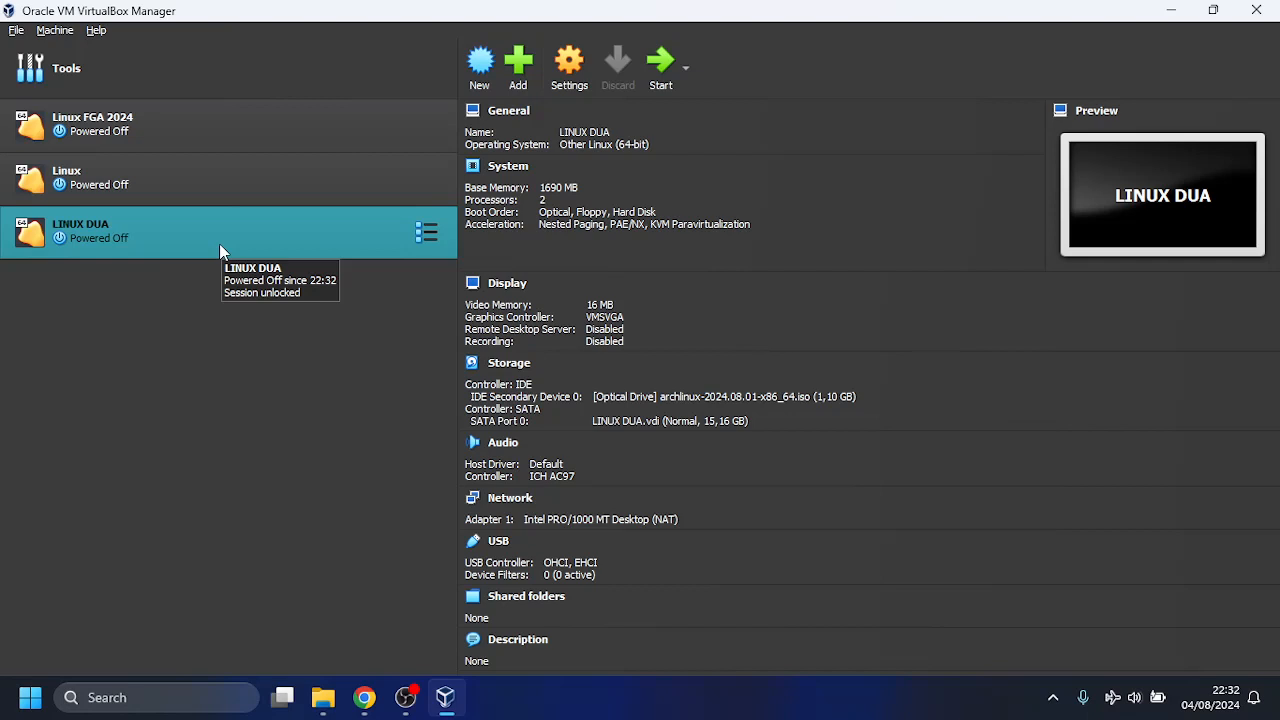
Start the existing virtual machine named Linux.
click(73, 177)
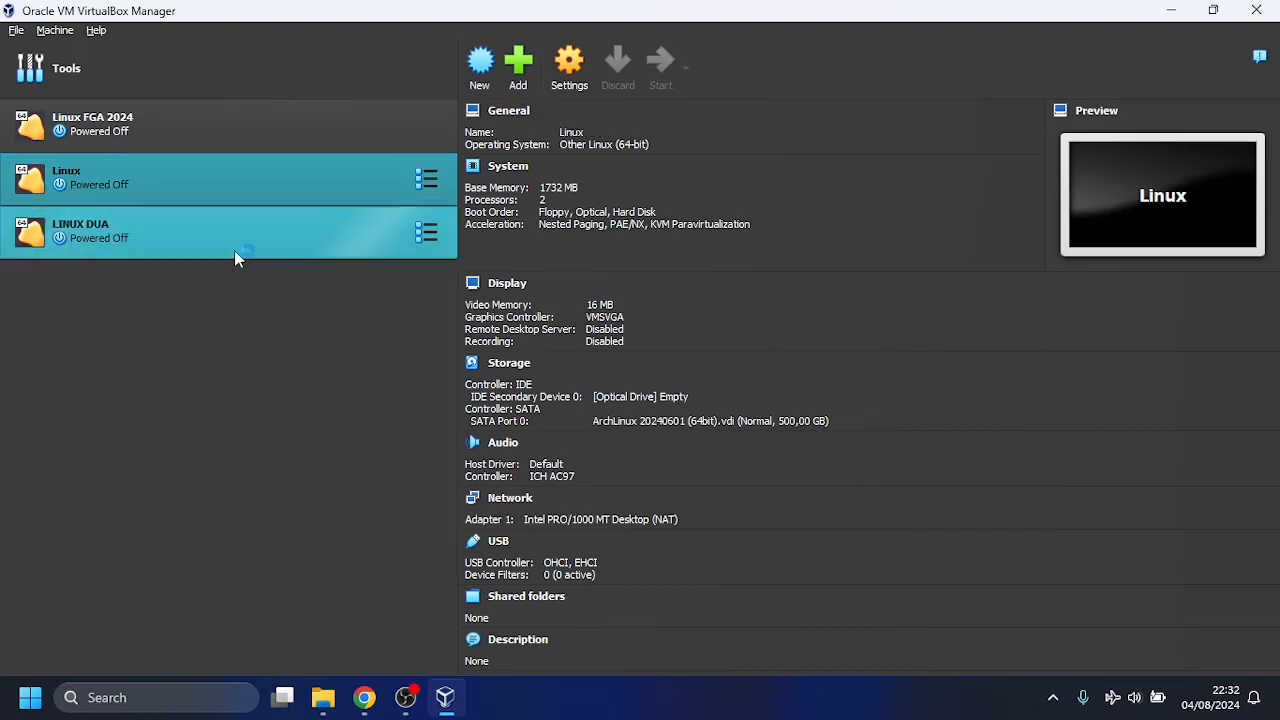